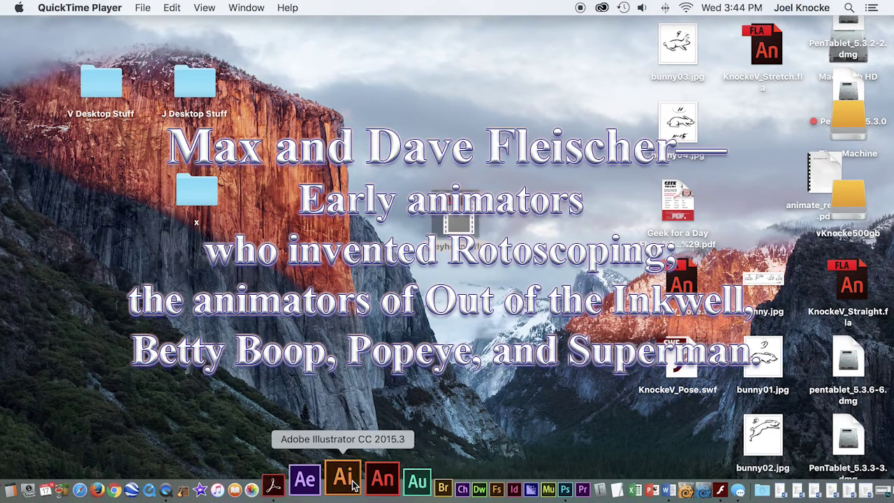
Launch Adobe Animate CC from the Dock and wait for its Welcome screen
left_click(364, 479)
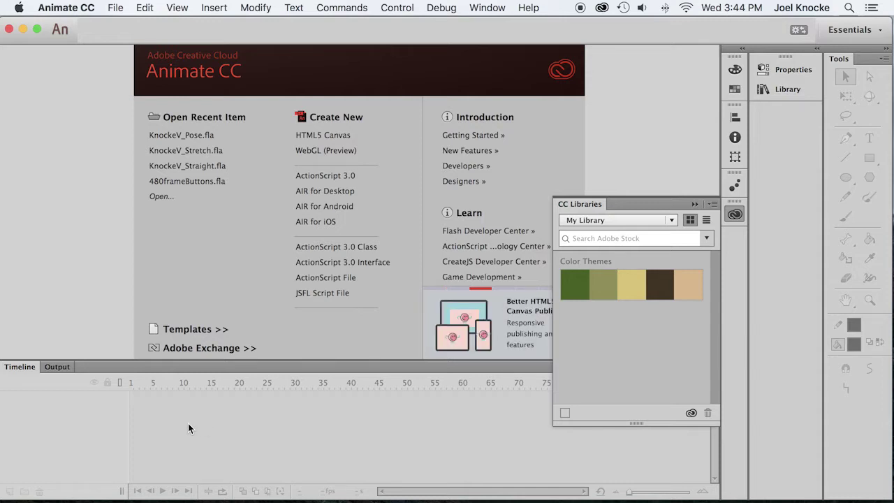
Create a new ActionScript 3.0 document and change its frame rate from 24 to 15 fps
left_click(329, 178)
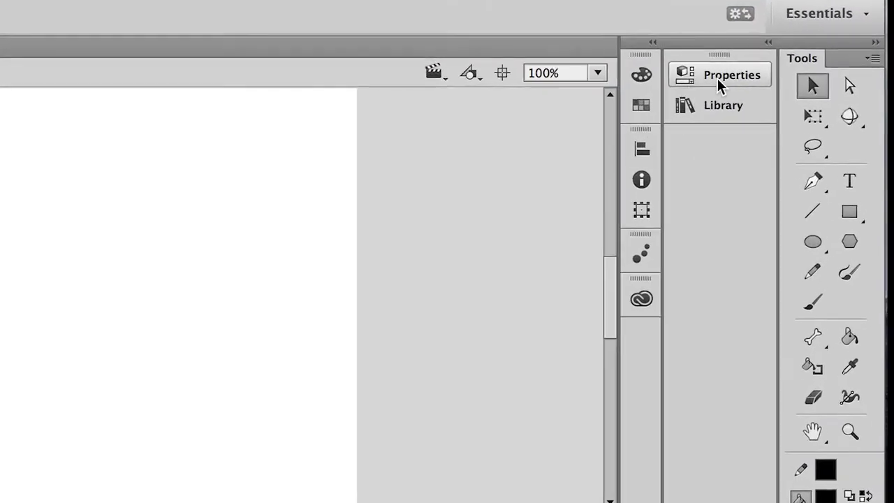
left_click(718, 77)
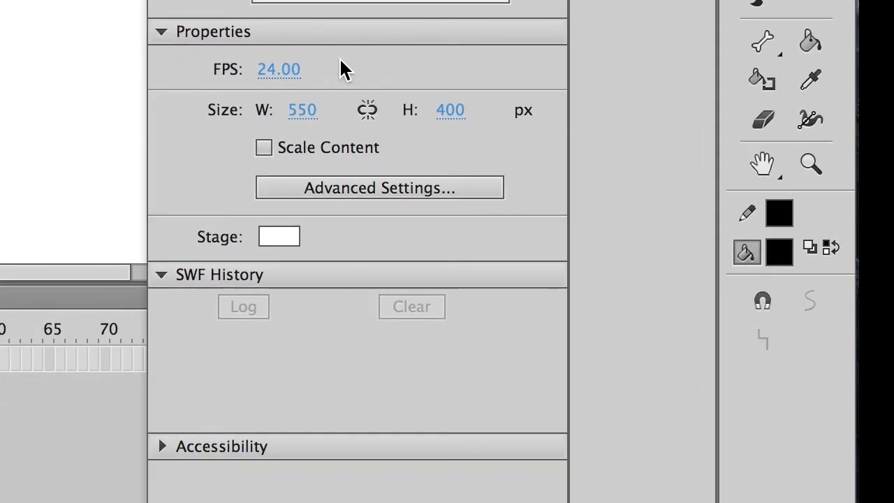
left_click(289, 67)
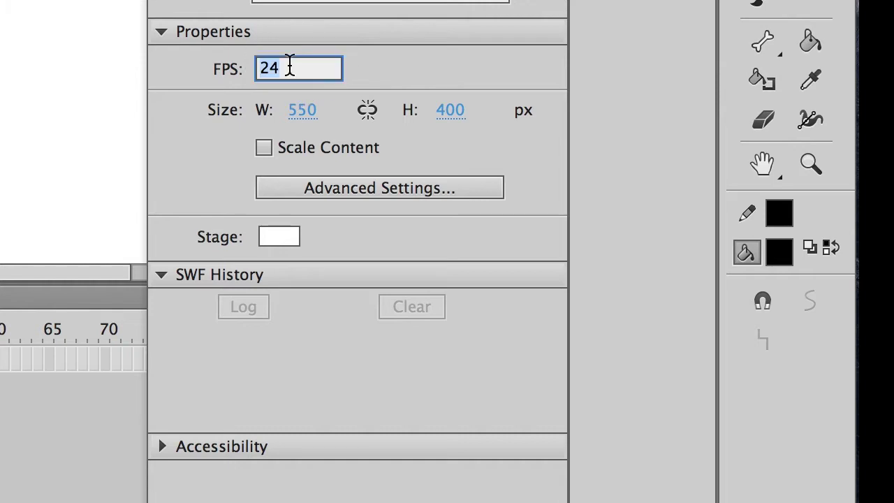
type("15")
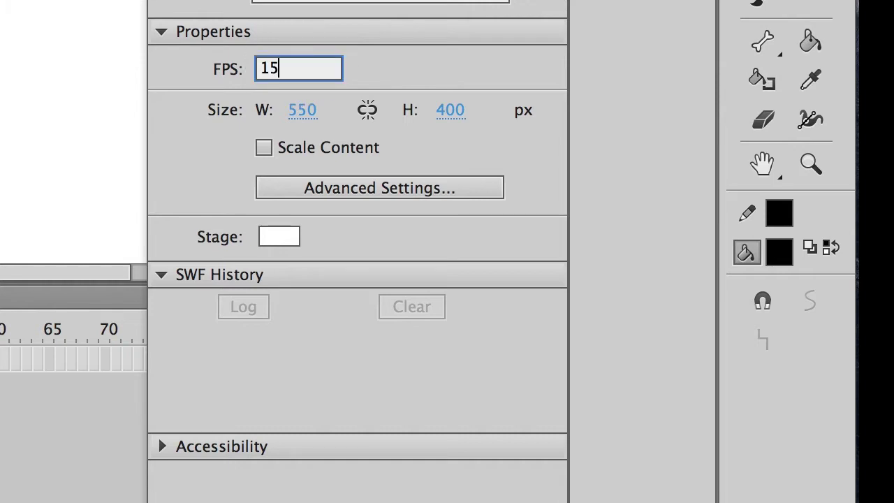
left_click(424, 74)
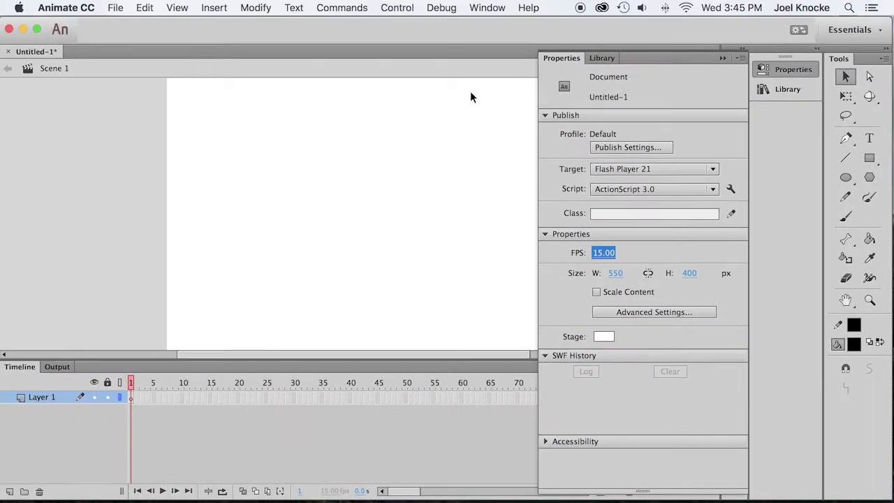
left_click(470, 97)
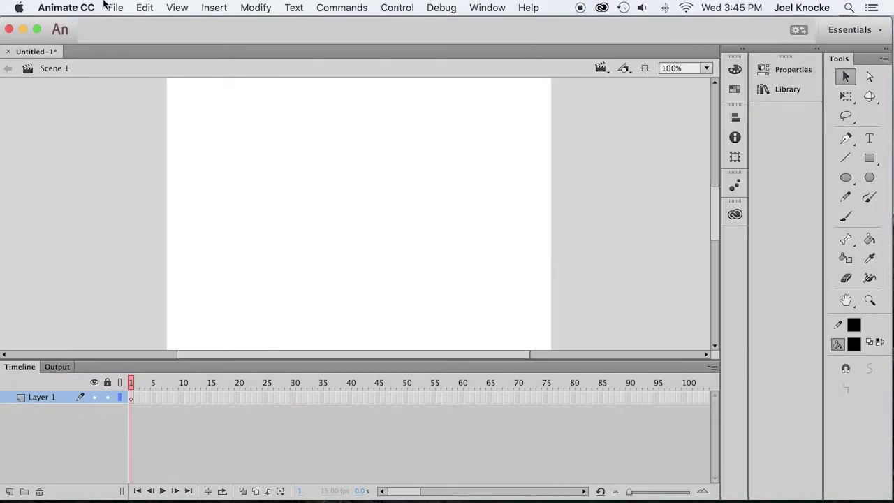
Save the document to the Desktop as KnockeV_Roto.fla
left_click(113, 8)
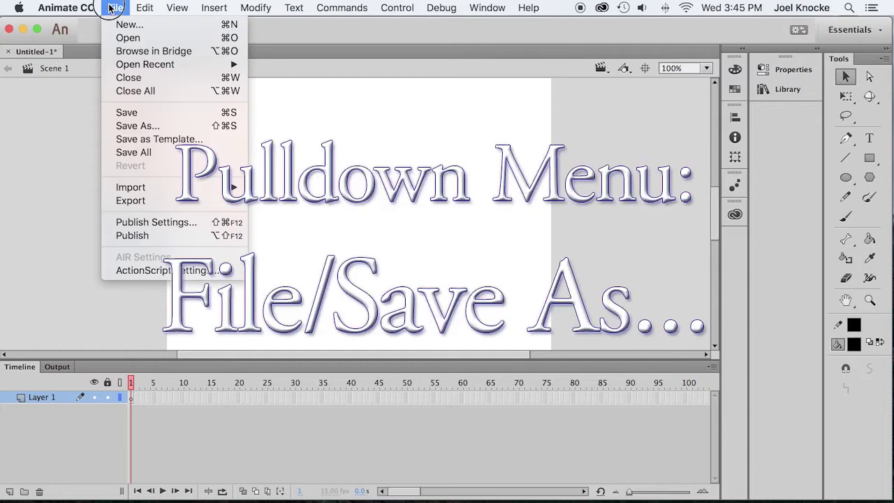
left_click(141, 131)
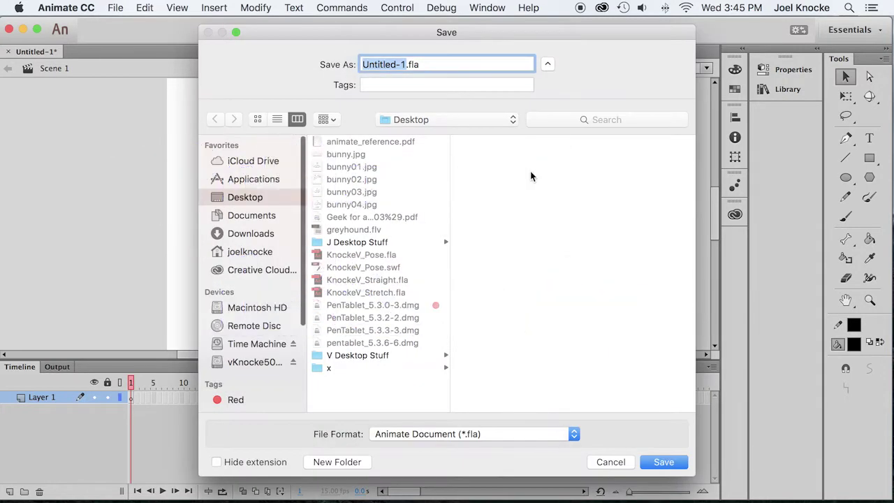
type("Kno")
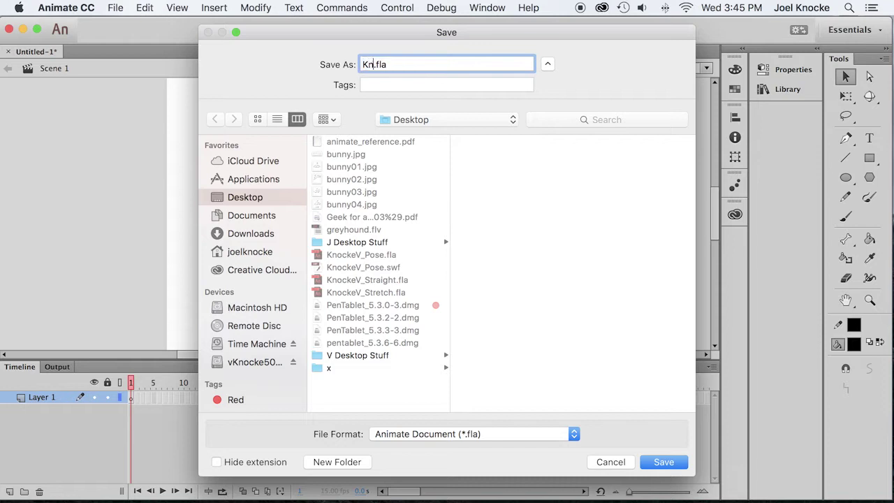
type("i")
key("BackSpace")
type("ckeV_Roto")
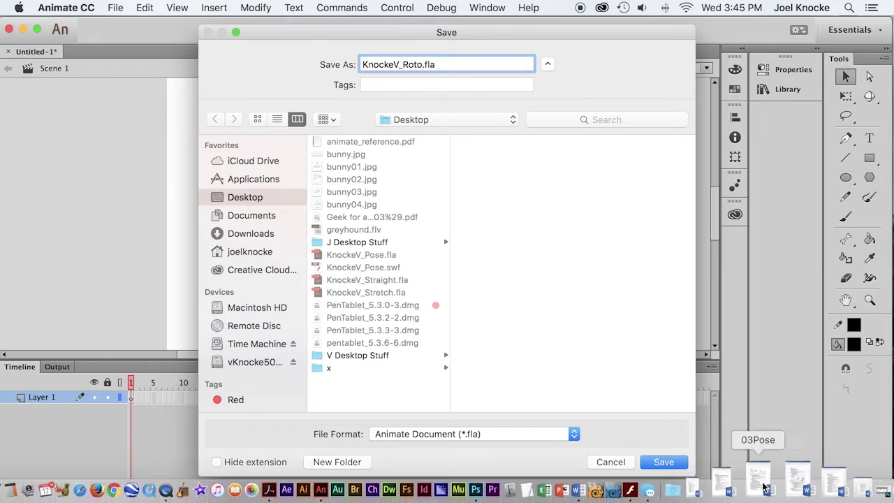
left_click(664, 463)
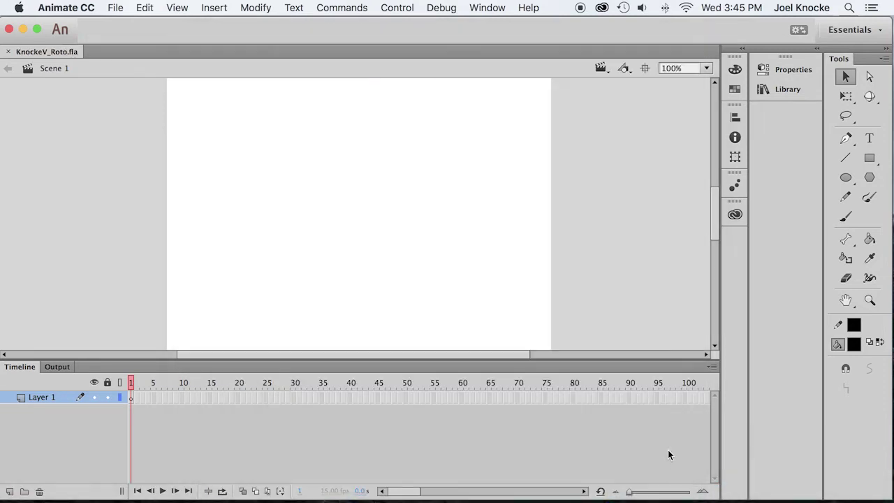
Zoom the stage to Fit in Window, select frame 1, and bring up File > Import
left_click(705, 68)
left_click(703, 81)
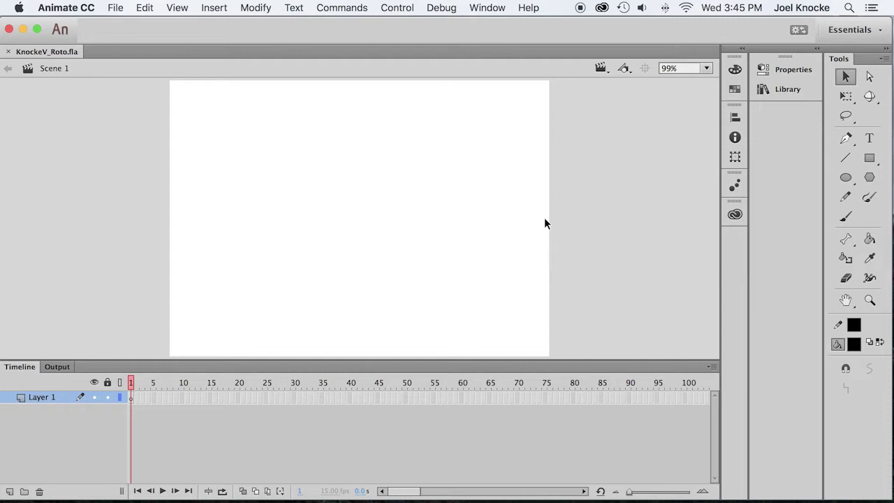
left_click(131, 398)
left_click(115, 7)
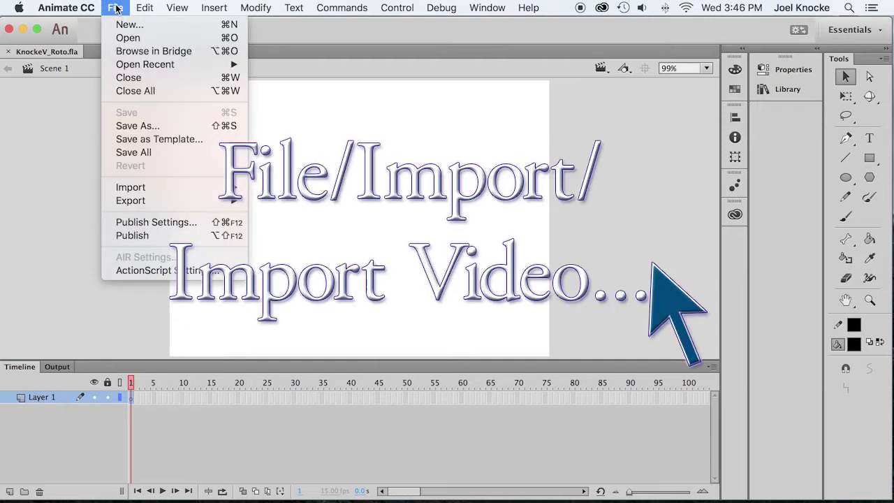
mouse_move(126, 190)
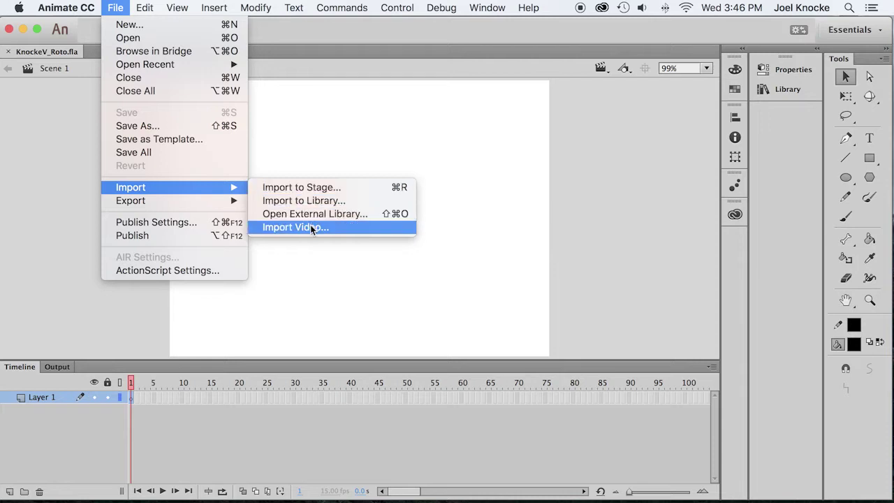
Start Import Video and choose Embed FLV in SWF and play in timeline
left_click(291, 229)
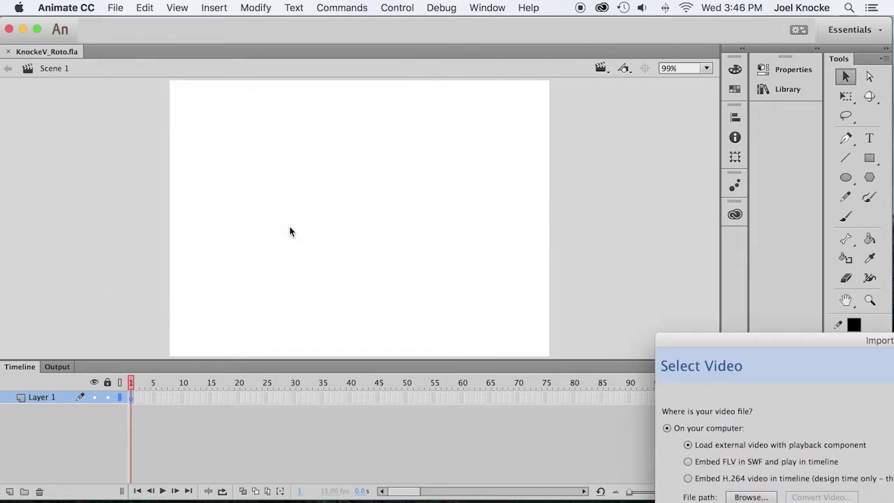
left_click_drag(709, 342, 194, 89)
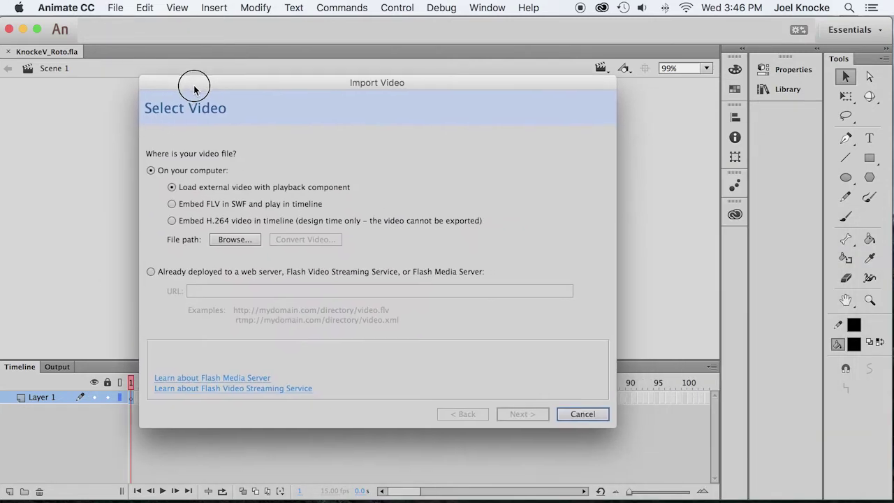
left_click_drag(431, 83, 393, 40)
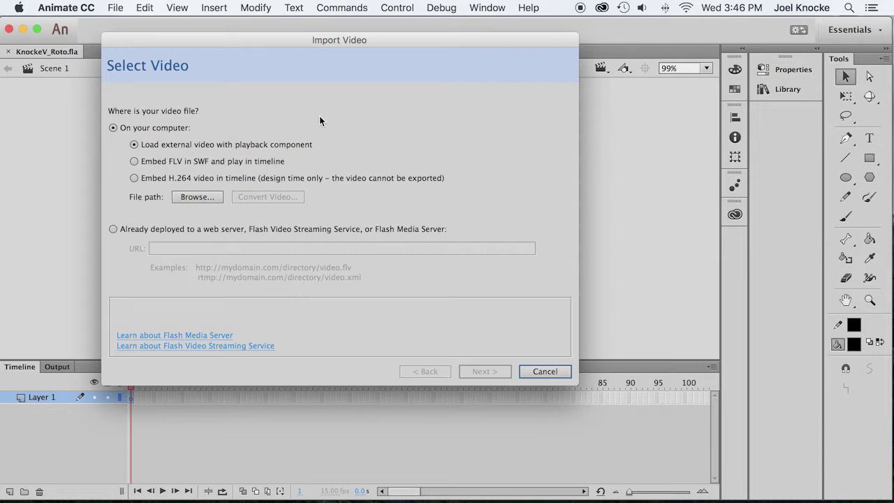
left_click(134, 161)
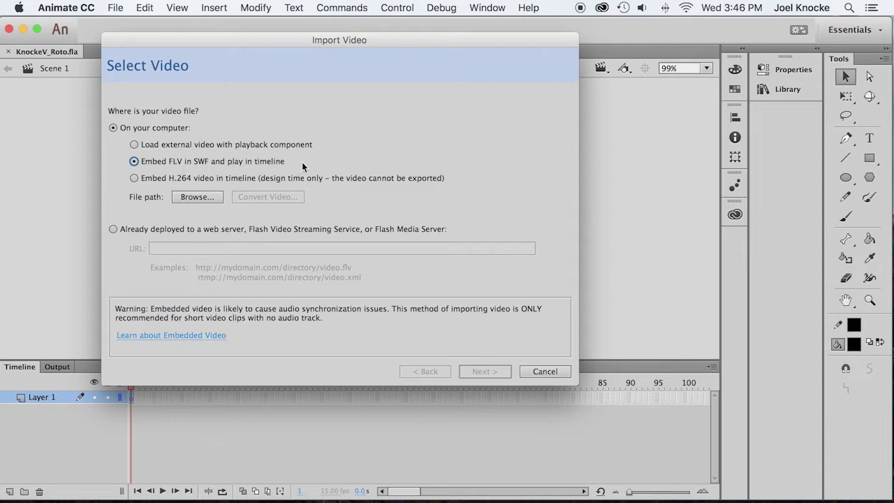
Pick greyhound.flv from the Desktop as the video source and continue to Embedding
left_click(198, 197)
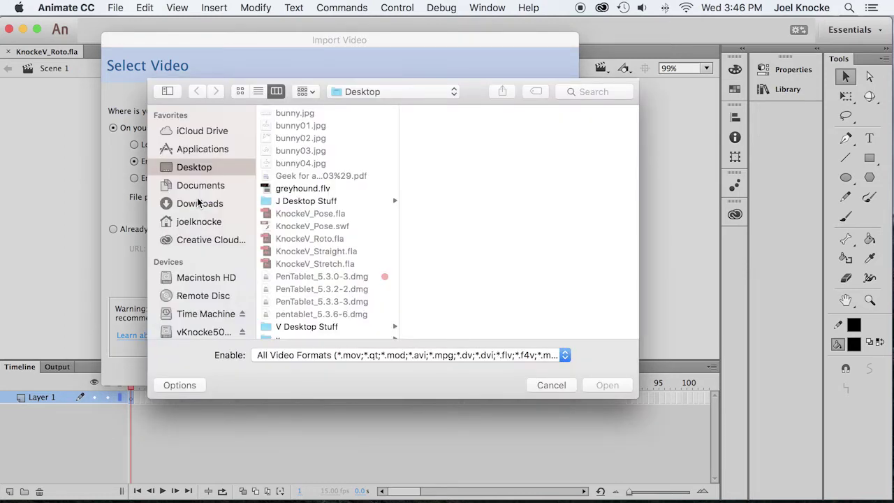
left_click(289, 189)
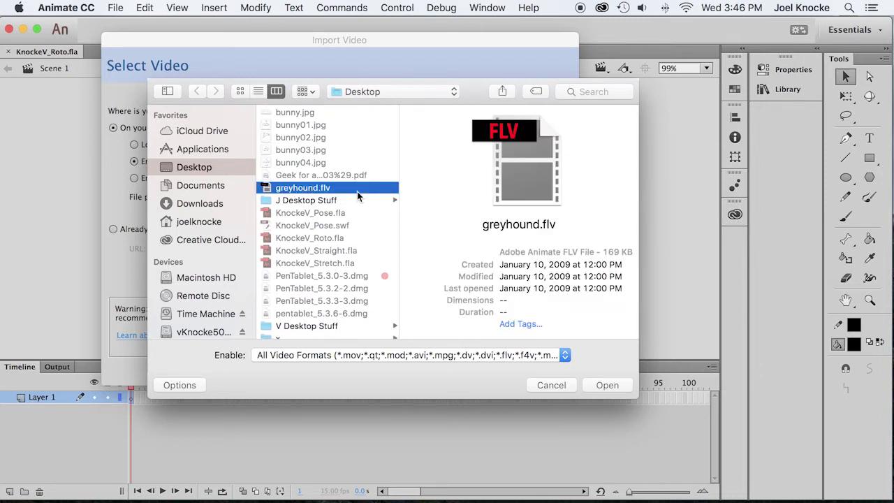
left_click(601, 384)
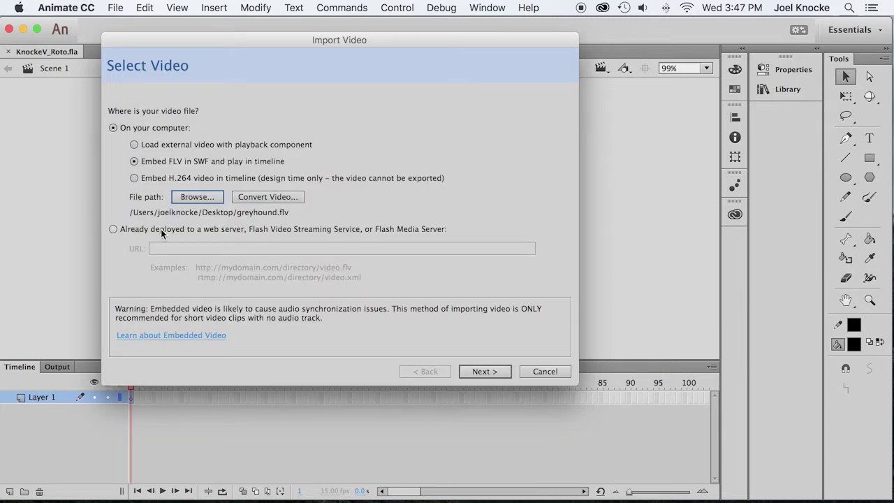
left_click(484, 371)
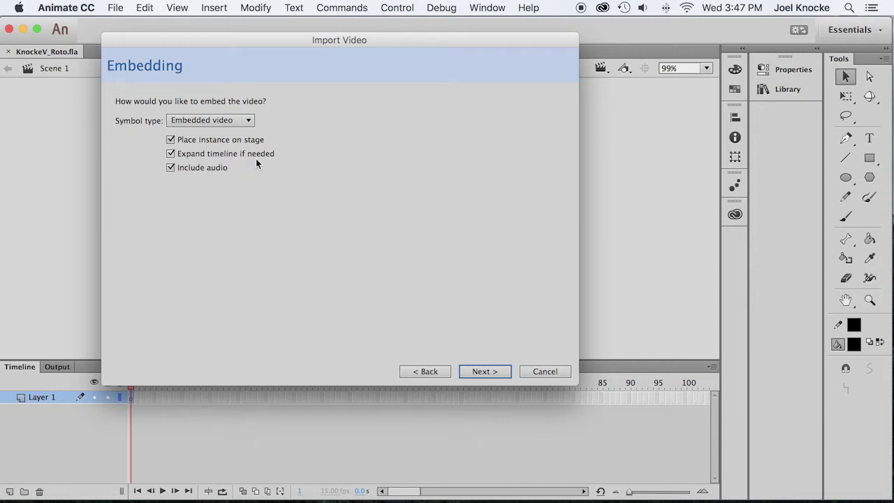
Uncheck Include audio and finish embedding greyhound.flv onto the stage
left_click(165, 168)
left_click(493, 371)
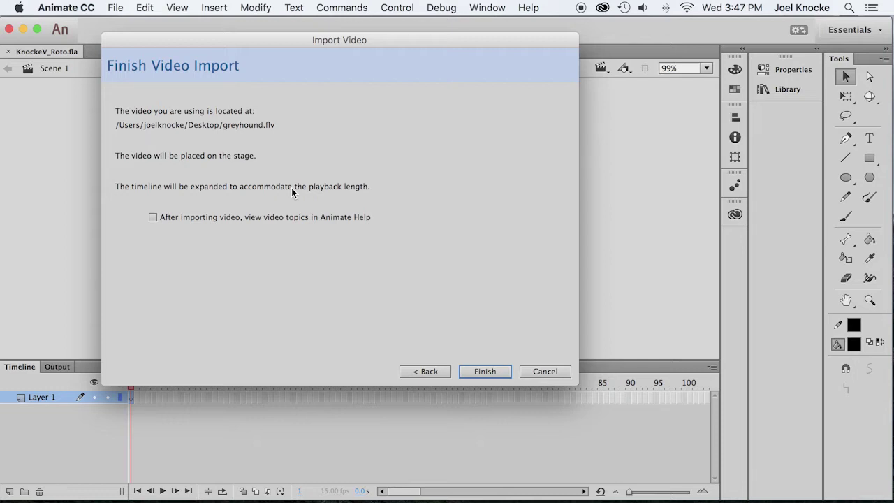
left_click(489, 371)
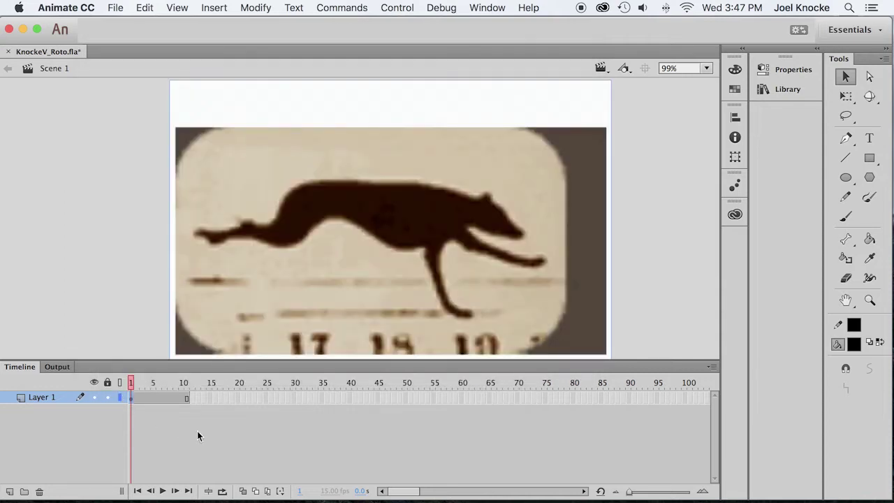
Preview the looping playback, set the loop range to frames 1–10, and save KnockeV_Roto.fla
left_click(222, 491)
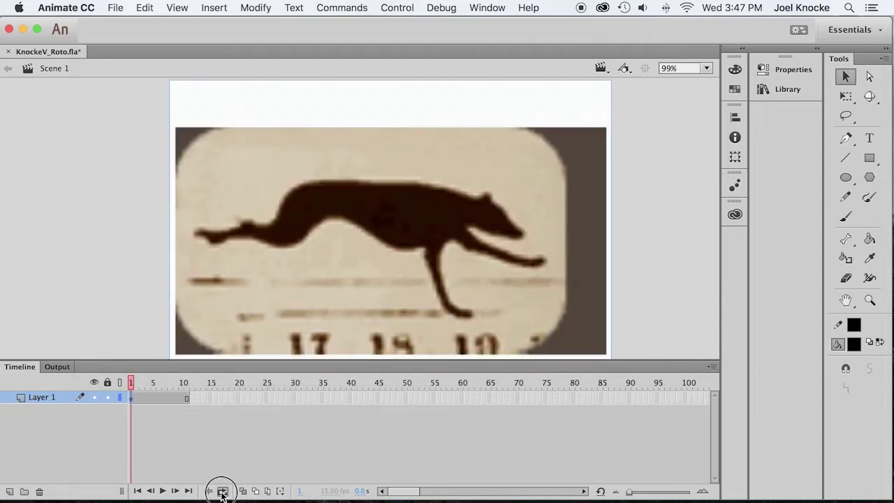
left_click(164, 491)
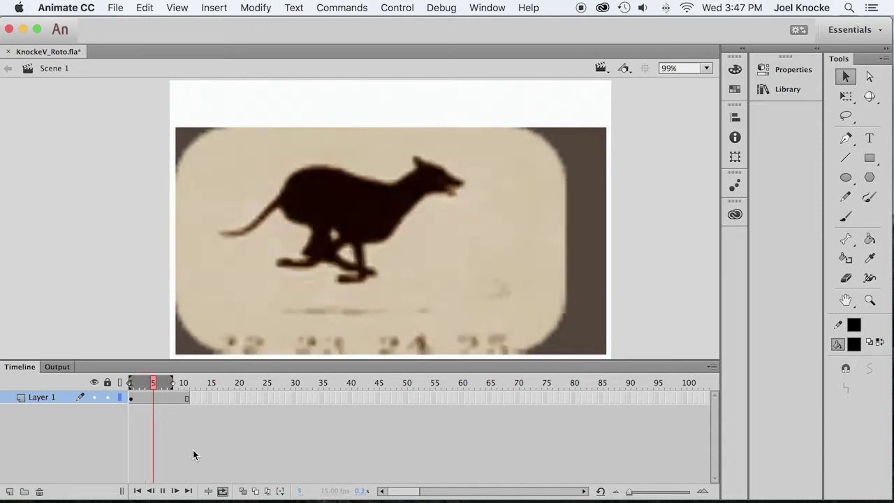
left_click(167, 492)
left_click(137, 492)
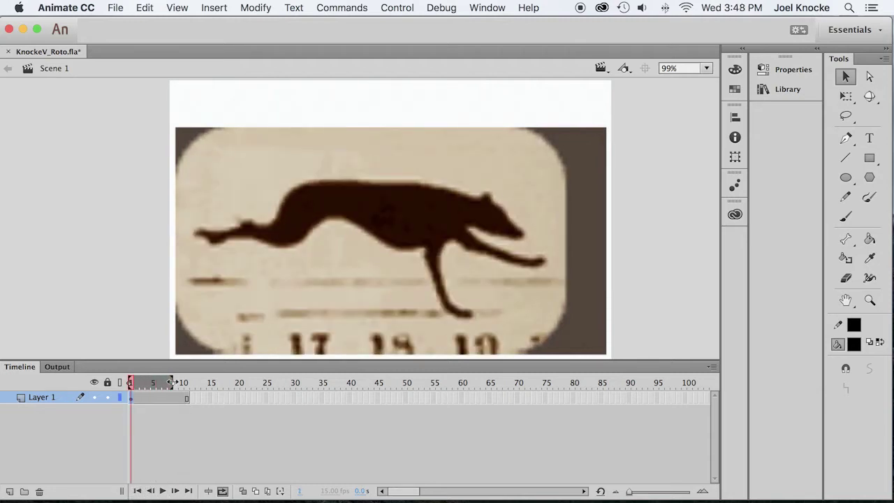
left_click_drag(172, 383, 194, 382)
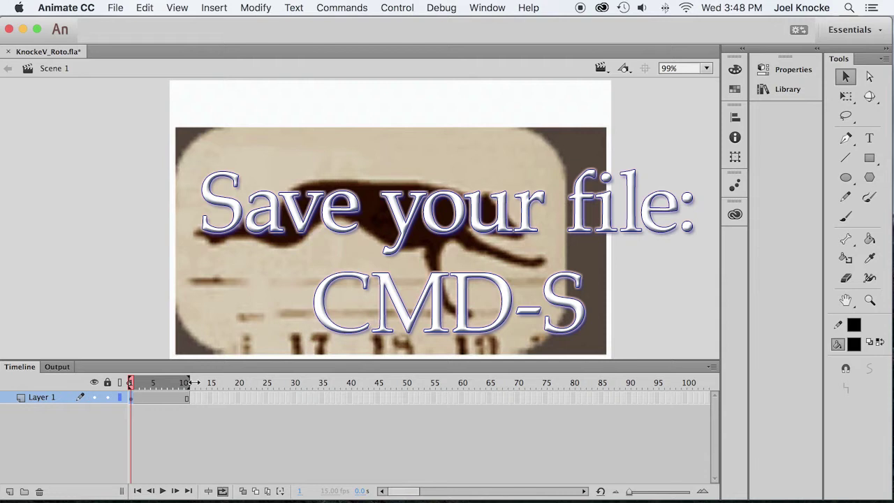
key("super+s")
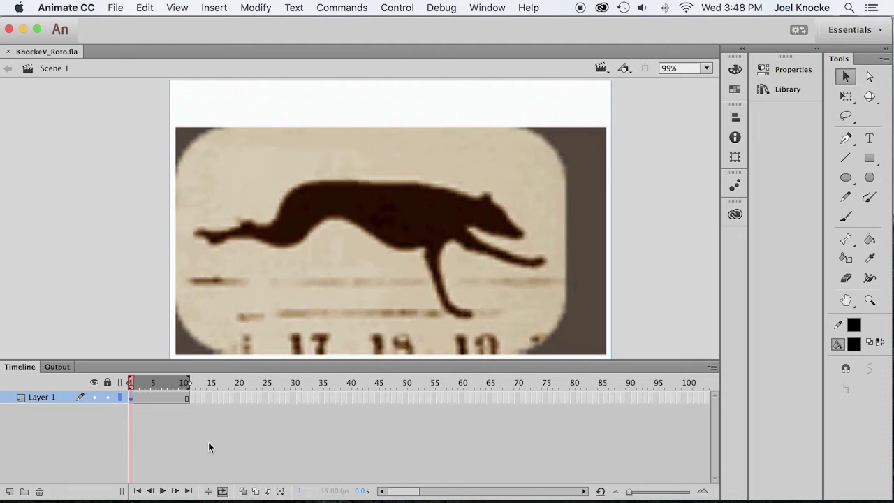
Turn off Onion Skin Outlines and hide the greyhound video on Layer 1
left_click(256, 491)
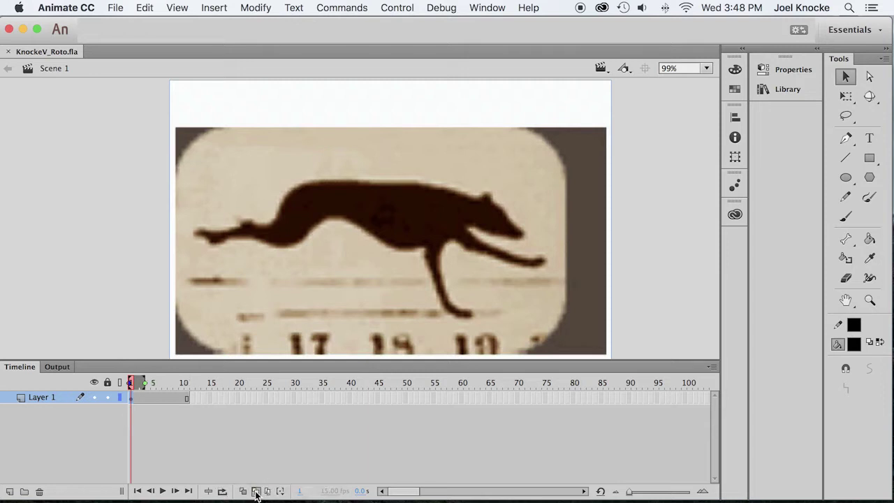
left_click(256, 492)
left_click(95, 398)
left_click(95, 397)
left_click(95, 398)
left_click(95, 398)
left_click(95, 398)
left_click(95, 397)
left_click(95, 398)
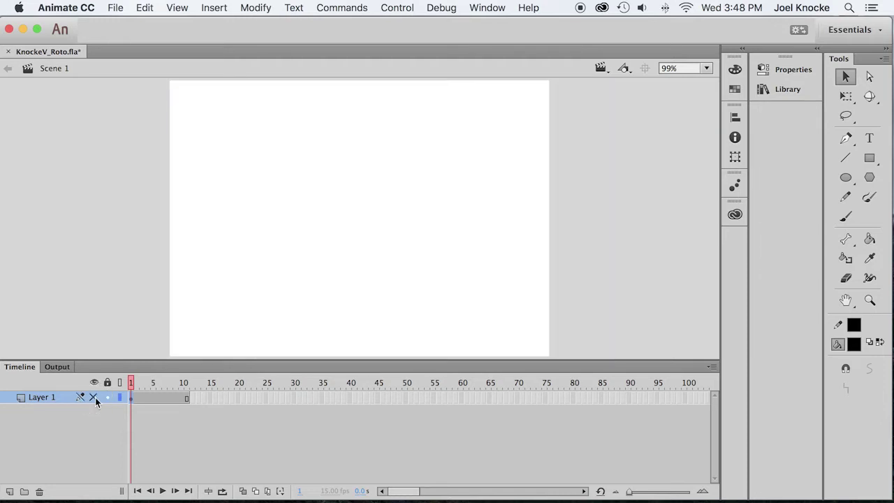
left_click(95, 397)
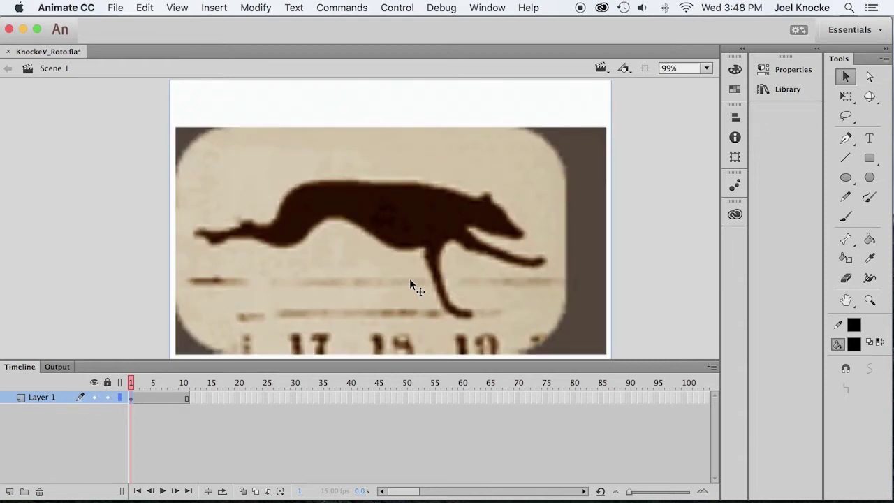
scroll(442, 279, "down", 2)
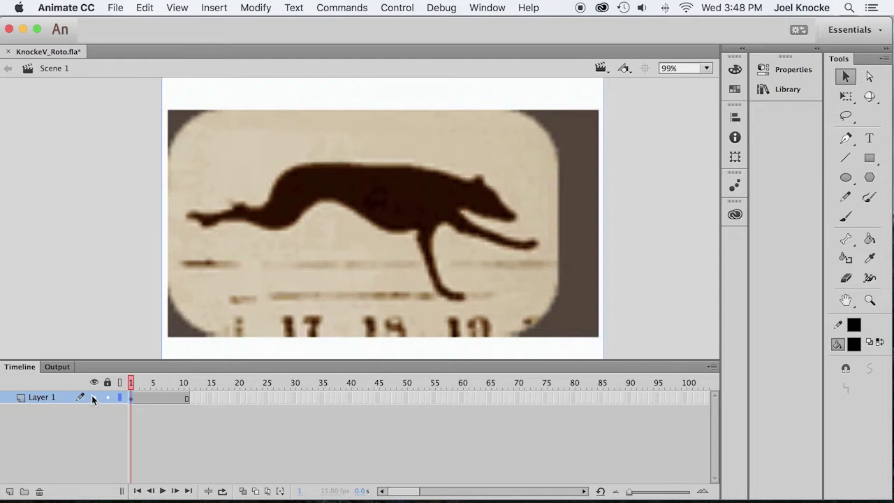
left_click(93, 397)
left_click(95, 396)
left_click(95, 396)
left_click(95, 396)
left_click(95, 396)
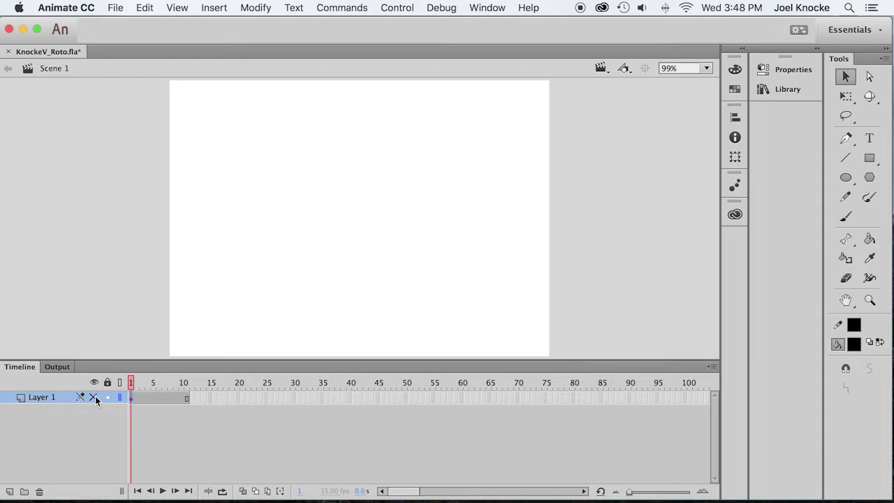
left_click(95, 396)
left_click(95, 396)
Unhide and lock Layer 1, then set its type to Guide in Layer Properties
left_click(94, 397)
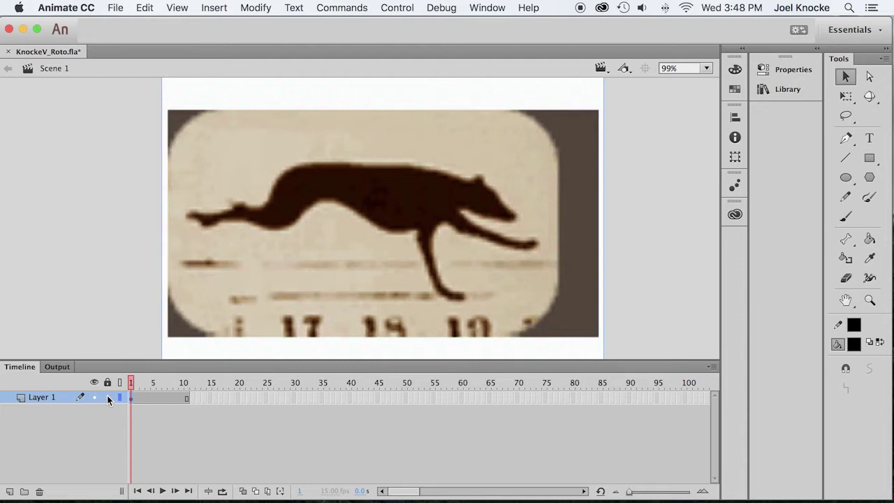
left_click(108, 397)
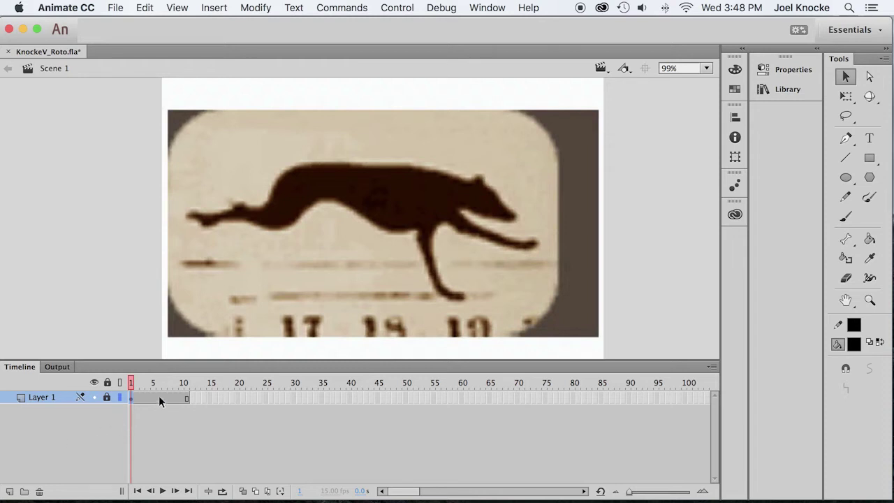
right_click(67, 398)
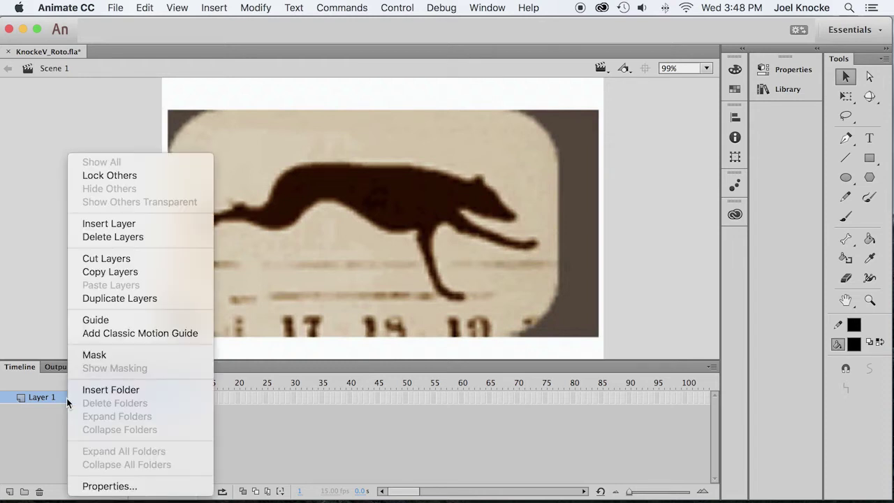
left_click(139, 486)
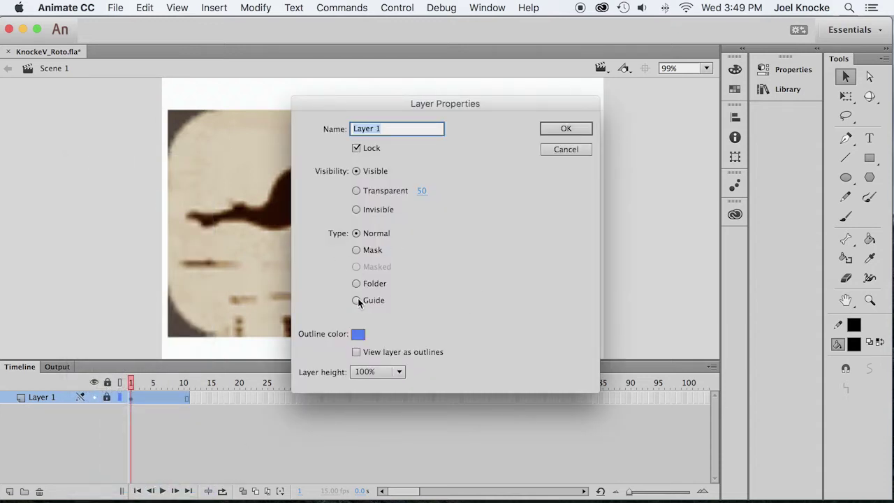
left_click(357, 300)
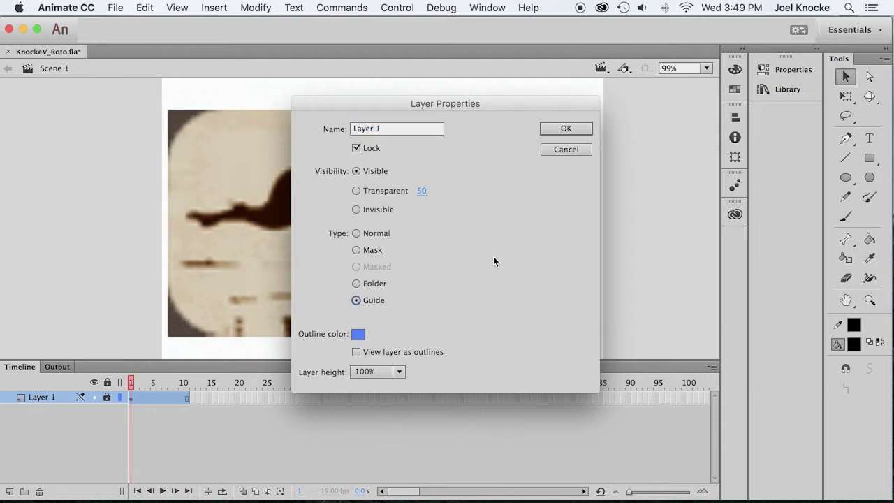
left_click(566, 129)
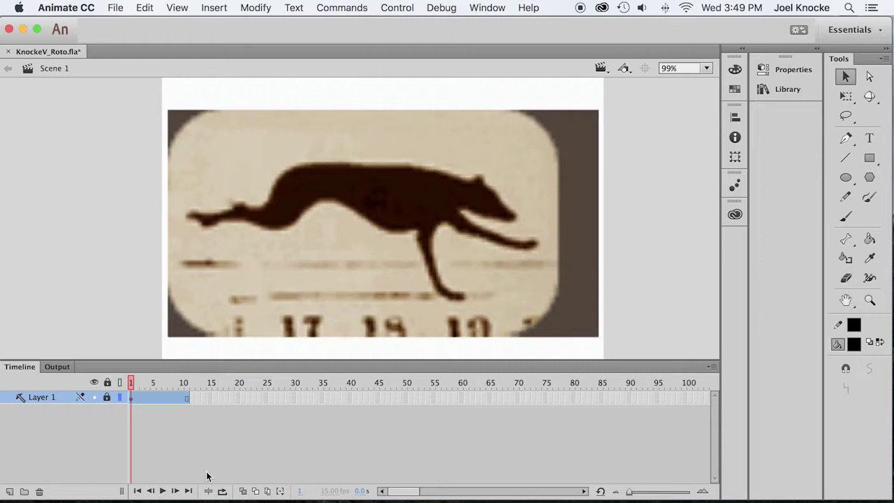
Add Layer 2, pick the Brush tool, reset to black and white, and swap stroke and fill
left_click(9, 493)
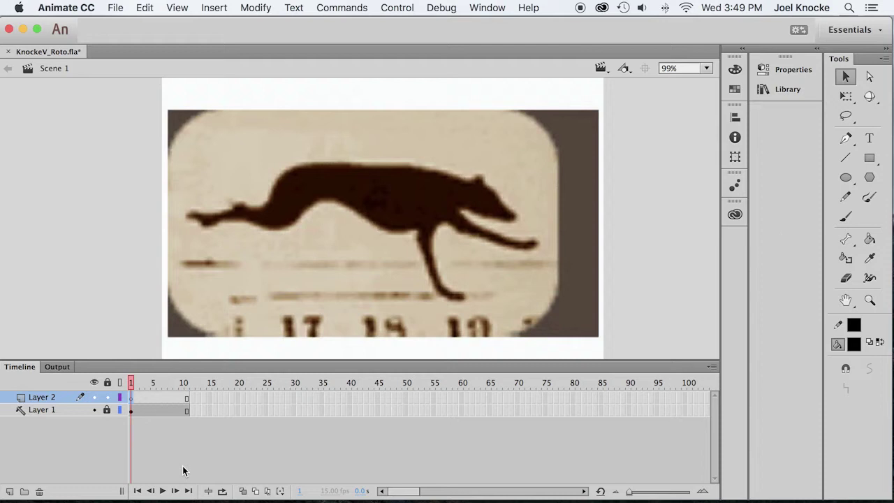
left_click(846, 217)
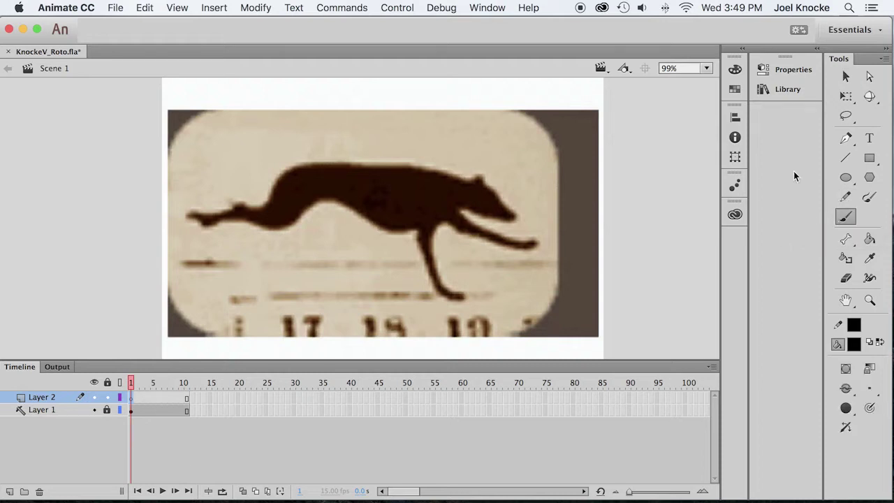
left_click(783, 69)
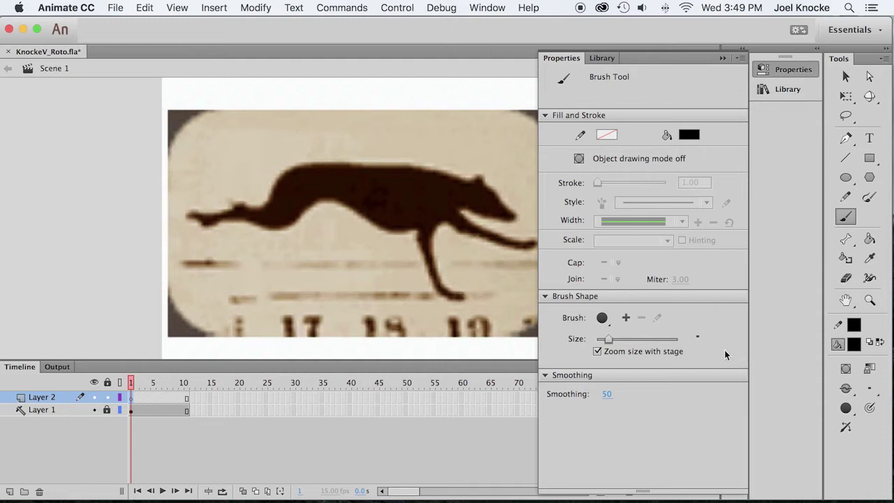
left_click(869, 343)
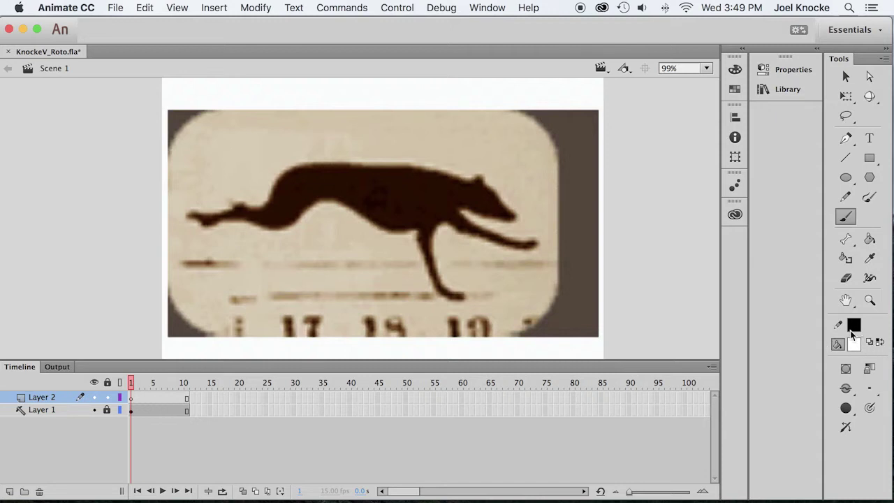
left_click(881, 342)
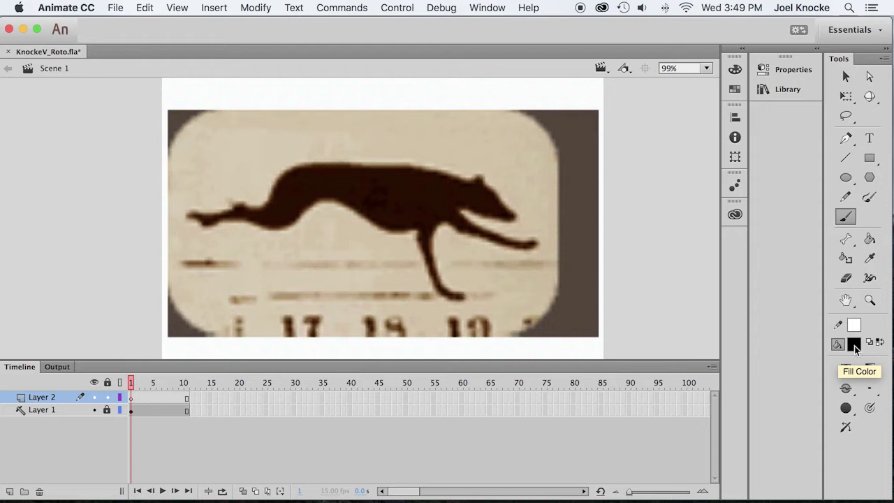
left_click(853, 345)
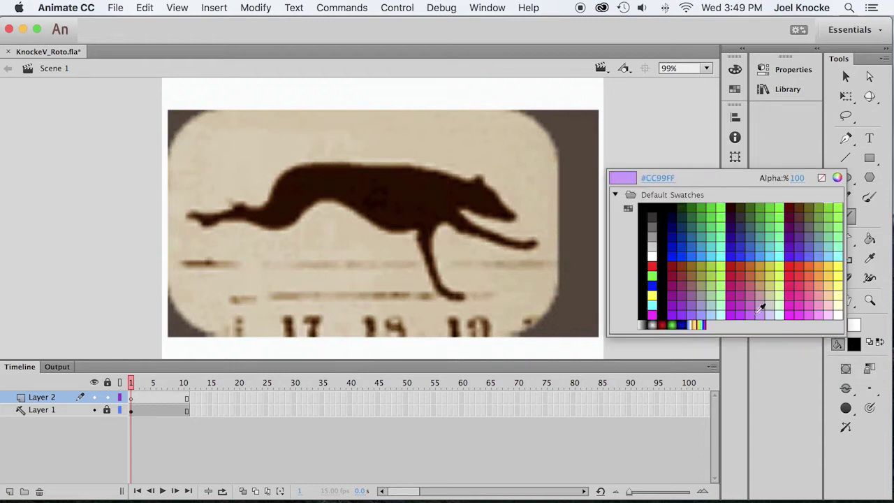
Set the brush fill to purple #6633CC, adjust the brush size, and select Layer 2's frame 1
left_click(801, 246)
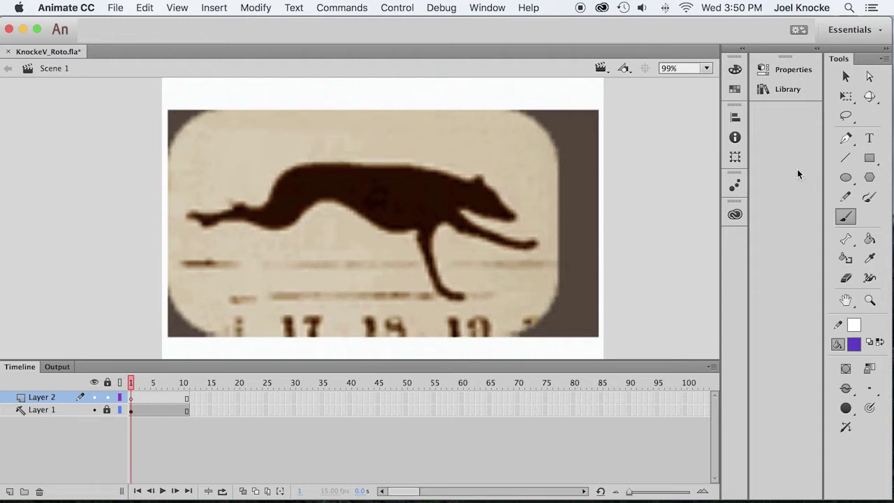
left_click(783, 71)
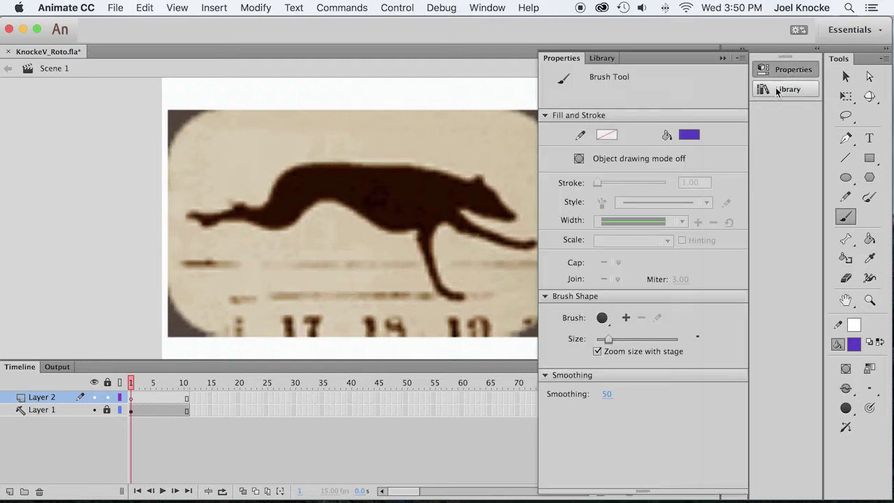
left_click_drag(609, 340, 609, 340)
left_click(723, 58)
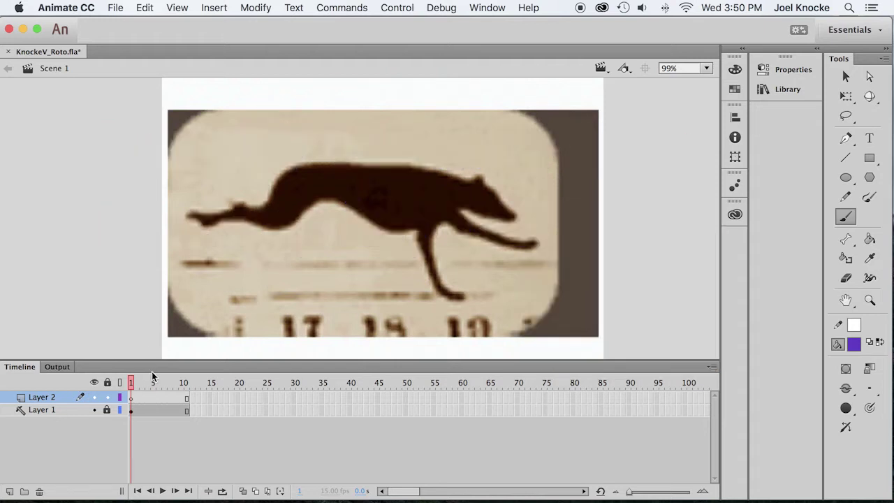
left_click(132, 398)
On a blank keyframe, loop over the dog's hindquarters, back, chest, head, front paw, belly and hind foot
key("F7")
mouse_move(241, 208)
left_mouse_down()
mouse_move(236, 214)
mouse_move(293, 218)
mouse_move(287, 209)
left_mouse_up()
mouse_move(292, 172)
left_mouse_down()
mouse_move(283, 194)
mouse_move(286, 170)
left_mouse_up()
mouse_move(389, 171)
left_mouse_down()
mouse_move(397, 218)
mouse_move(443, 199)
mouse_move(398, 181)
mouse_move(417, 205)
left_mouse_up()
mouse_move(478, 176)
left_mouse_down()
mouse_move(479, 210)
mouse_move(482, 199)
left_mouse_up()
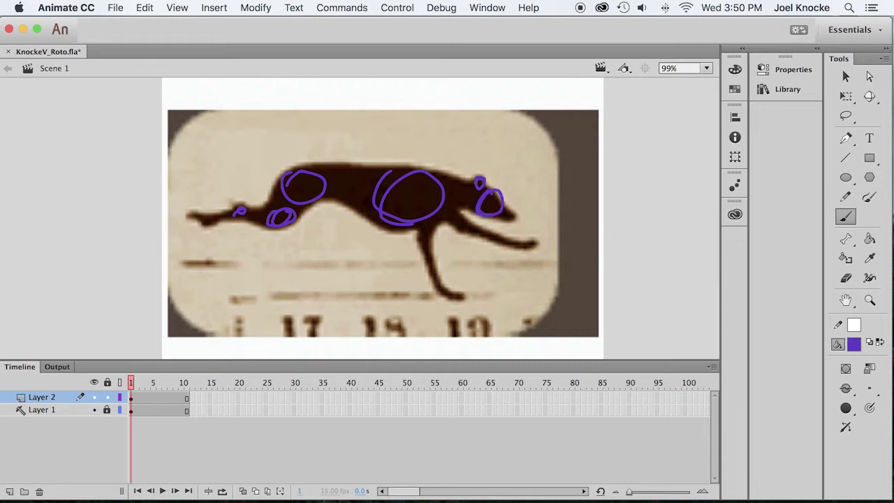
left_click_drag(535, 240, 522, 245)
mouse_move(472, 225)
left_mouse_down()
mouse_move(418, 238)
mouse_move(426, 233)
left_mouse_up()
left_click_drag(461, 295, 442, 293)
Trace the back, back leg and belly lines, touch up the rear hip, and add blank keyframe 2
mouse_move(473, 180)
left_mouse_down()
mouse_move(421, 178)
mouse_move(454, 174)
mouse_move(514, 216)
mouse_move(459, 210)
mouse_move(537, 242)
mouse_move(442, 225)
mouse_move(433, 265)
mouse_move(464, 297)
left_mouse_up()
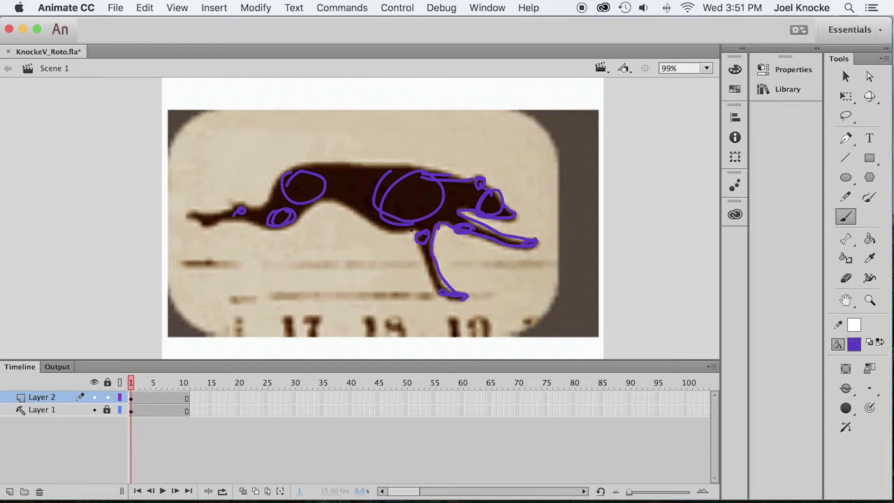
left_click_drag(413, 233, 442, 289)
mouse_move(313, 204)
left_mouse_down()
mouse_move(386, 228)
mouse_move(409, 229)
left_mouse_up()
mouse_move(419, 172)
left_mouse_down()
mouse_move(297, 169)
mouse_move(283, 175)
mouse_move(271, 210)
mouse_move(231, 208)
mouse_move(238, 209)
mouse_move(203, 222)
mouse_move(190, 213)
mouse_move(230, 208)
mouse_move(282, 224)
left_mouse_up()
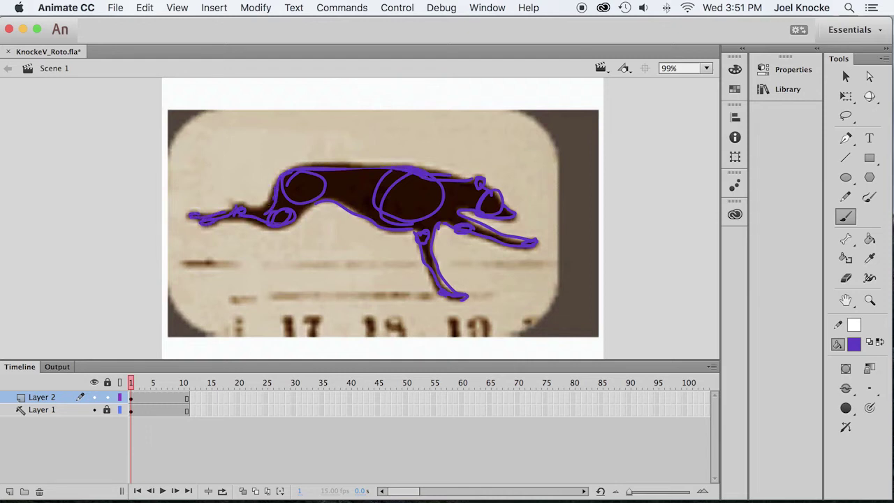
left_click_drag(257, 210, 271, 200)
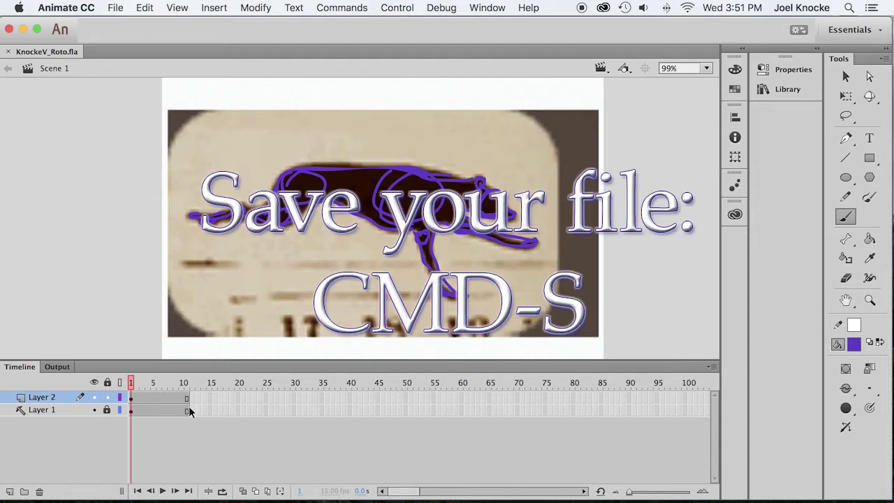
key("F7")
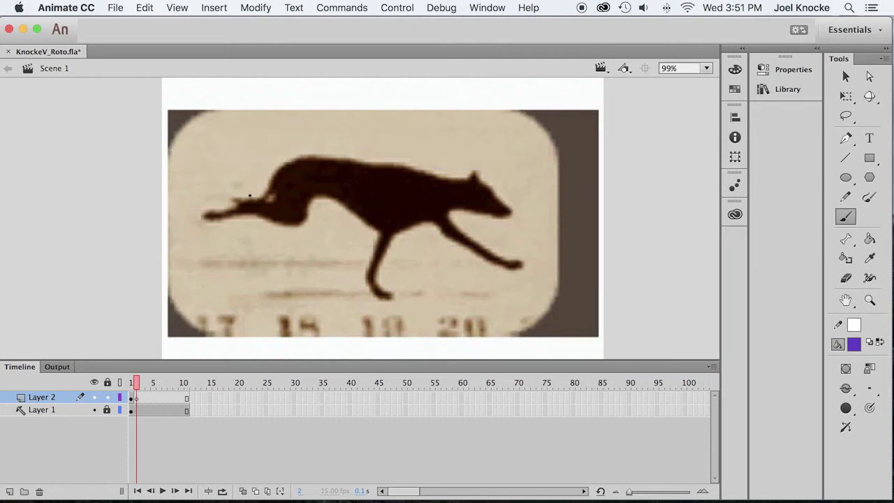
Trace frame 2's tail, back and hip with purple loops and strokes
mouse_move(232, 200)
left_mouse_down()
mouse_move(264, 192)
mouse_move(274, 178)
left_mouse_up()
left_click_drag(274, 182, 202, 218)
mouse_move(253, 202)
left_mouse_down()
mouse_move(241, 208)
mouse_move(307, 203)
mouse_move(277, 165)
left_mouse_up()
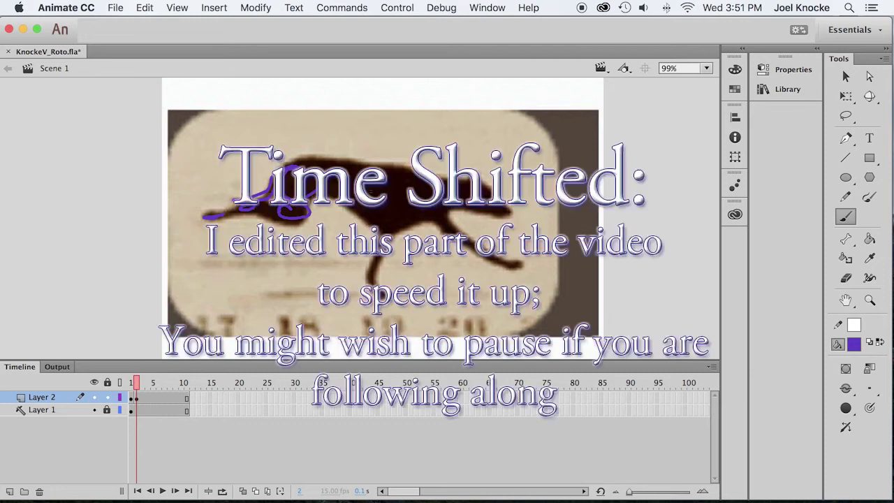
mouse_move(353, 173)
left_mouse_down()
mouse_move(419, 207)
mouse_move(395, 172)
left_mouse_up()
mouse_move(466, 208)
left_mouse_down()
mouse_move(488, 192)
mouse_move(509, 211)
left_mouse_up()
mouse_move(451, 224)
left_mouse_down()
mouse_move(390, 227)
mouse_move(372, 277)
mouse_move(383, 295)
left_mouse_up()
Trace the front leg, feet, under-hip line, neck, belly curve and back, then add blank keyframe 3
left_click_drag(503, 264, 522, 263)
left_click_drag(445, 230, 497, 260)
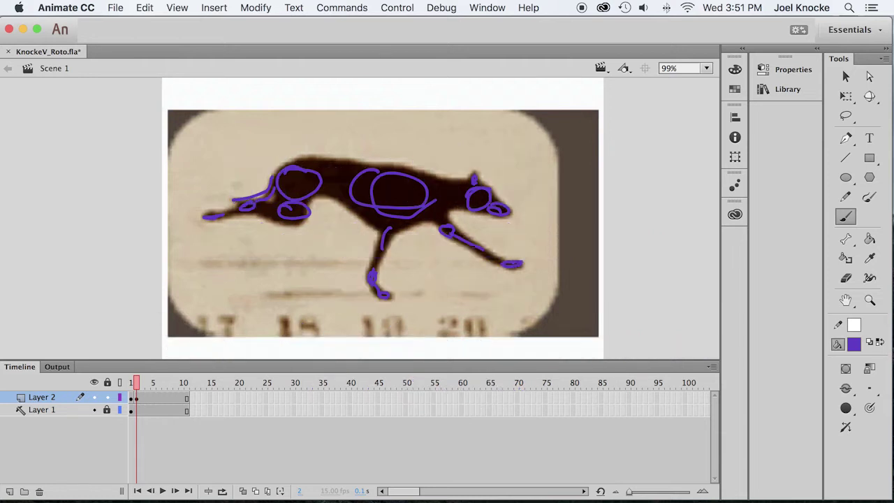
left_click_drag(448, 211, 488, 211)
left_click_drag(457, 182, 429, 181)
left_click_drag(436, 220, 399, 233)
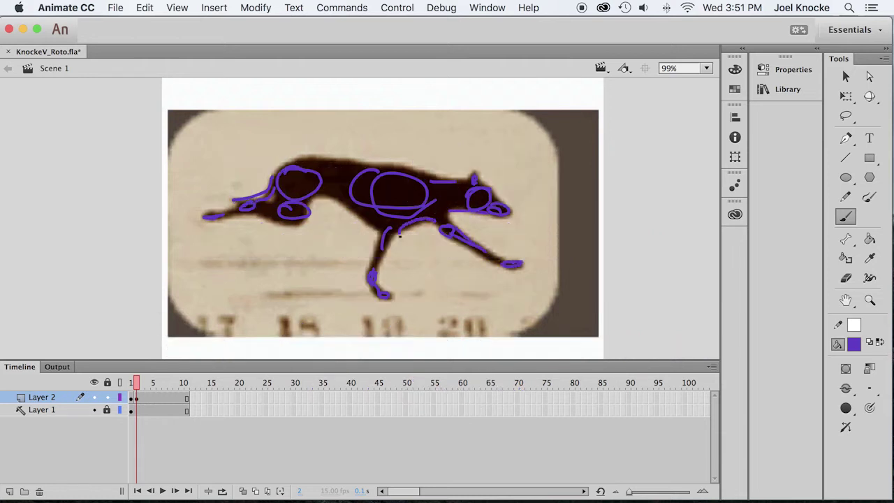
left_click_drag(395, 164, 273, 173)
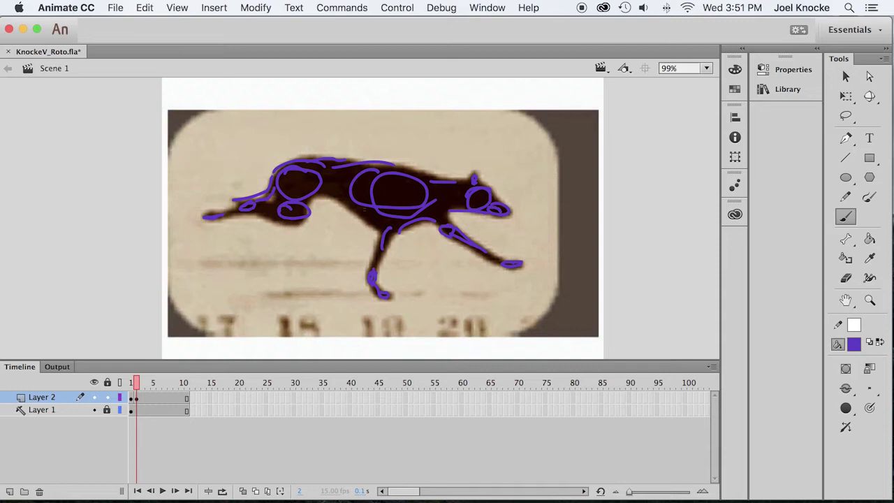
key("F7")
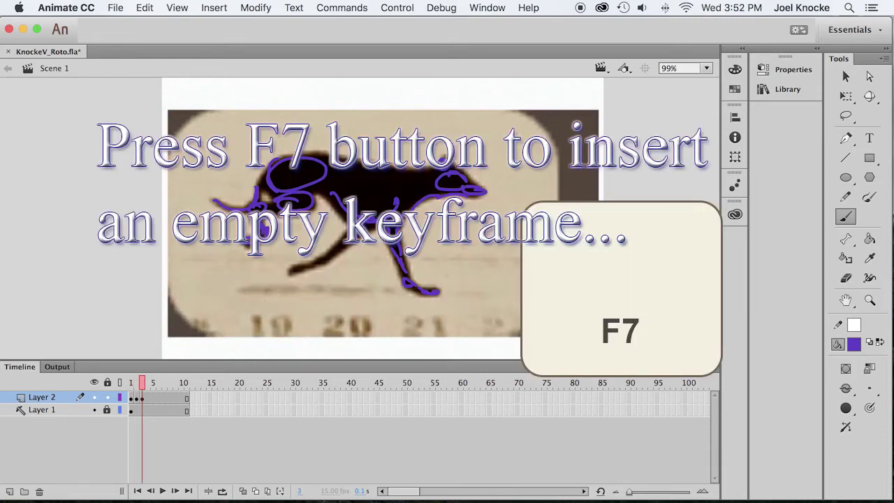
Trace frame 3's back line, hip strokes and shoulder outline, then add blank keyframe 4
left_click_drag(402, 169, 347, 175)
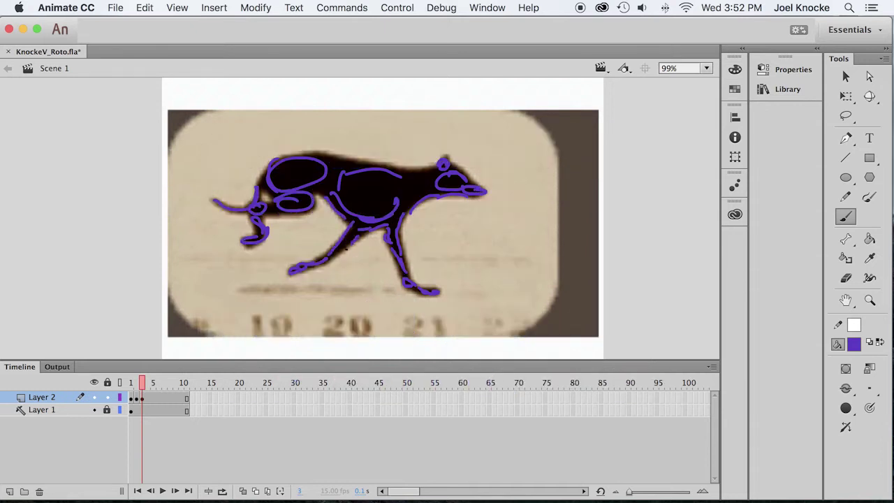
mouse_move(264, 213)
left_mouse_down()
mouse_move(296, 211)
mouse_move(276, 203)
mouse_move(274, 176)
mouse_move(274, 198)
left_mouse_up()
left_click_drag(296, 156, 431, 167)
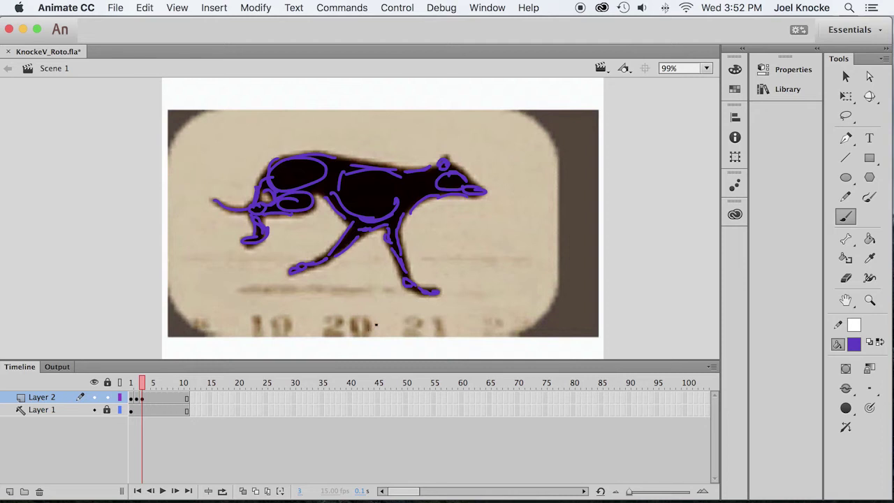
key("F7")
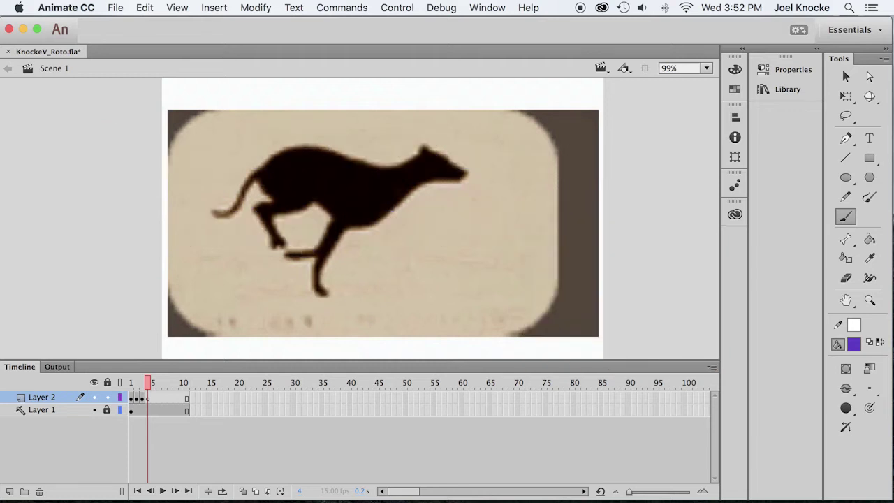
Trace frame 4's tail, chest, front and rear legs, belly and back outline toward the head
mouse_move(248, 182)
left_mouse_down()
mouse_move(236, 208)
mouse_move(219, 215)
mouse_move(256, 174)
mouse_move(266, 189)
mouse_move(281, 150)
mouse_move(293, 201)
mouse_move(300, 160)
left_mouse_up()
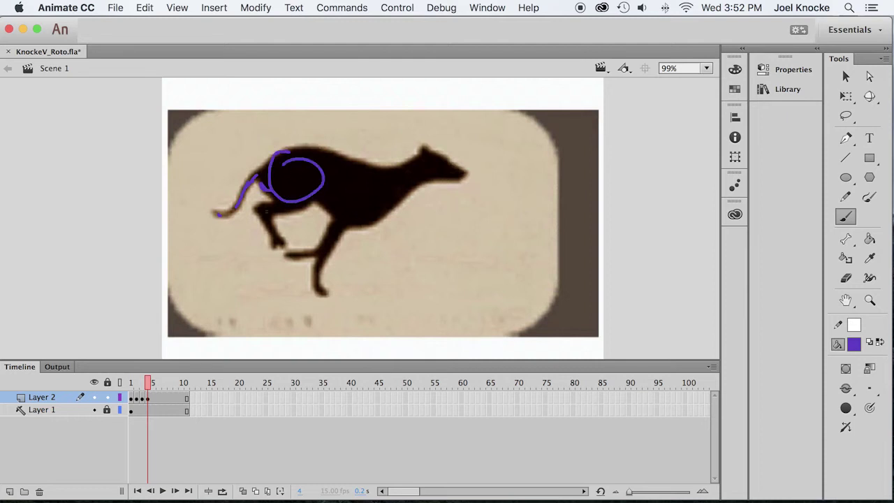
mouse_move(267, 208)
left_mouse_down()
mouse_move(260, 210)
mouse_move(279, 206)
mouse_move(277, 237)
mouse_move(288, 246)
mouse_move(273, 232)
mouse_move(278, 249)
left_mouse_up()
mouse_move(260, 209)
left_mouse_down()
mouse_move(314, 202)
mouse_move(327, 214)
mouse_move(327, 247)
left_mouse_up()
mouse_move(356, 168)
left_mouse_down()
mouse_move(347, 174)
mouse_move(370, 171)
left_mouse_up()
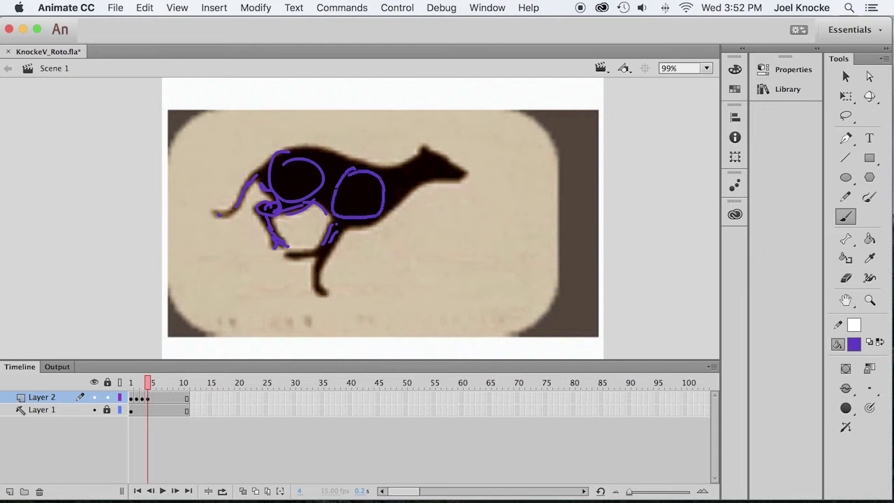
mouse_move(284, 252)
left_mouse_down()
mouse_move(318, 253)
mouse_move(321, 298)
mouse_move(339, 233)
mouse_move(371, 219)
left_mouse_up()
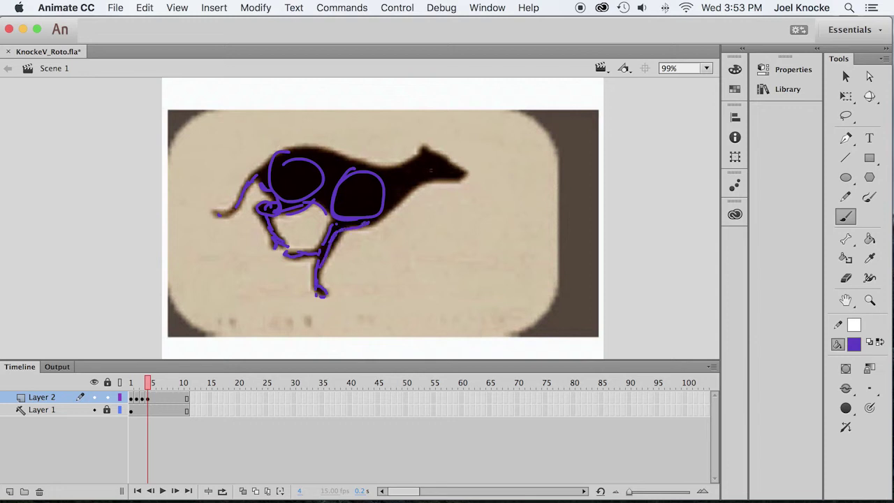
left_click_drag(425, 179, 369, 223)
mouse_move(423, 180)
left_mouse_down()
mouse_move(452, 178)
mouse_move(440, 164)
mouse_move(443, 178)
mouse_move(451, 164)
mouse_move(468, 171)
mouse_move(465, 179)
mouse_move(425, 149)
mouse_move(392, 176)
left_mouse_up()
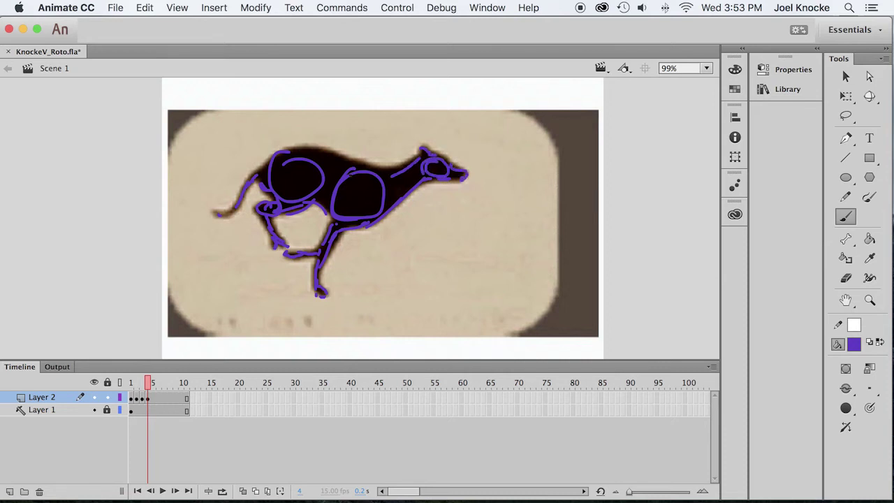
left_click_drag(288, 151, 366, 168)
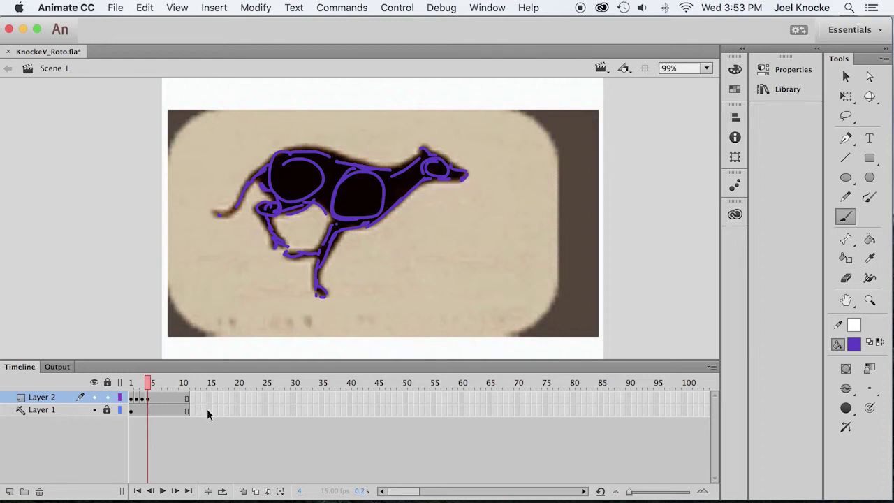
Insert blank keyframe 5 and trace the tail, hind leg, haunch, shoulder, mid-body, head and back
key("period")
key("F7")
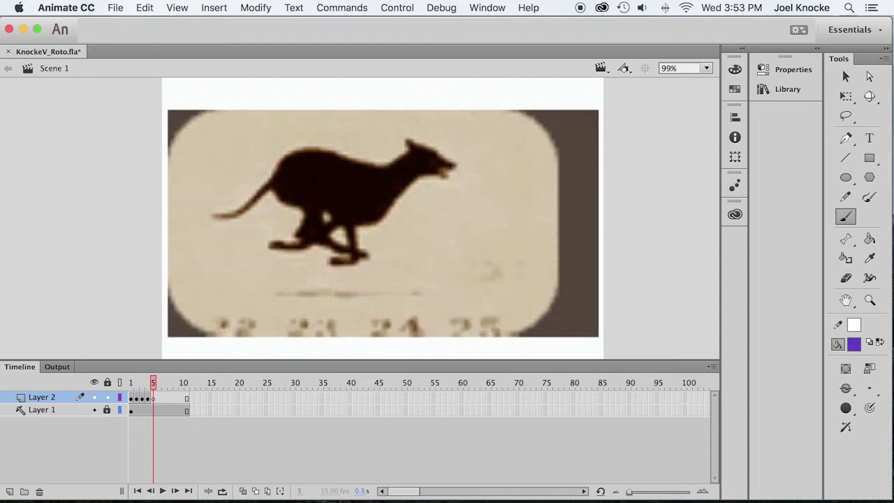
left_click_drag(269, 185, 216, 216)
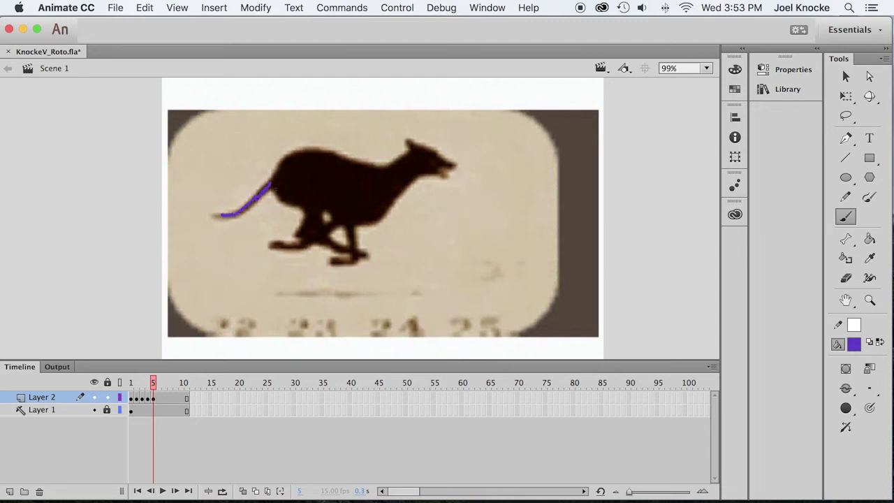
mouse_move(276, 193)
left_mouse_down()
mouse_move(314, 235)
mouse_move(319, 222)
mouse_move(274, 244)
mouse_move(311, 241)
mouse_move(294, 246)
left_mouse_up()
mouse_move(334, 219)
left_mouse_down()
mouse_move(323, 227)
mouse_move(329, 218)
mouse_move(349, 248)
mouse_move(331, 249)
mouse_move(348, 251)
mouse_move(341, 228)
mouse_move(330, 226)
mouse_move(349, 253)
mouse_move(333, 263)
mouse_move(356, 257)
mouse_move(352, 229)
mouse_move(378, 212)
left_mouse_up()
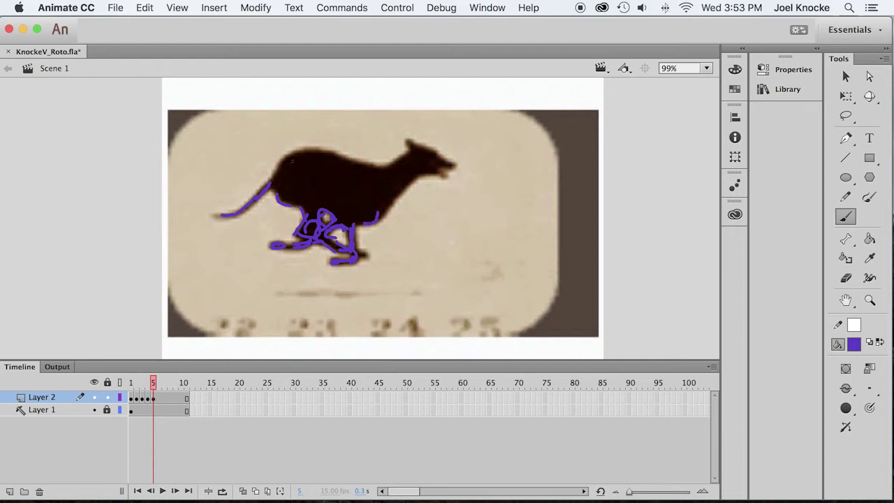
mouse_move(292, 162)
left_mouse_down()
mouse_move(283, 183)
mouse_move(300, 193)
left_mouse_up()
mouse_move(360, 171)
left_mouse_down()
mouse_move(360, 217)
mouse_move(390, 215)
mouse_move(390, 169)
mouse_move(316, 155)
left_mouse_up()
mouse_move(406, 140)
left_mouse_down()
mouse_move(433, 153)
mouse_move(421, 172)
mouse_move(416, 155)
mouse_move(454, 167)
mouse_move(429, 173)
mouse_move(382, 212)
left_mouse_up()
mouse_move(406, 151)
left_mouse_down()
mouse_move(386, 166)
mouse_move(351, 167)
left_mouse_up()
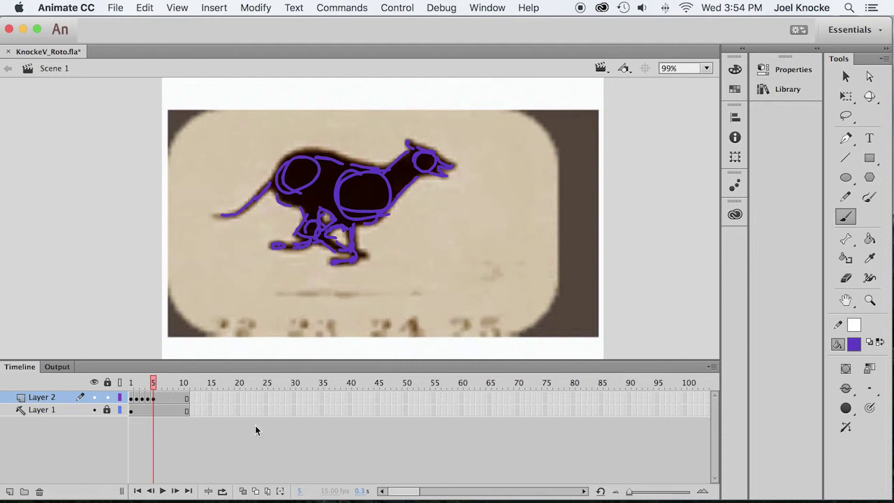
On blank keyframe 6, trace the tail, haunch, belly, front leg, chest, neck, ear and back
key("F7")
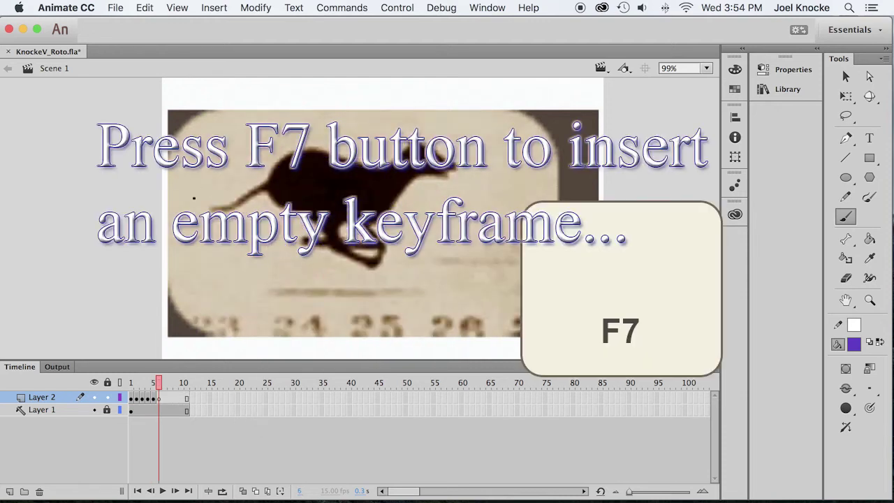
mouse_move(213, 210)
left_mouse_down()
mouse_move(267, 183)
mouse_move(281, 205)
left_mouse_up()
mouse_move(307, 165)
left_mouse_down()
mouse_move(310, 202)
mouse_move(316, 162)
left_mouse_up()
mouse_move(313, 215)
left_mouse_down()
mouse_move(339, 229)
mouse_move(335, 249)
mouse_move(370, 266)
left_mouse_up()
mouse_move(318, 240)
left_mouse_down()
mouse_move(364, 244)
mouse_move(352, 256)
mouse_move(364, 260)
mouse_move(383, 257)
mouse_move(370, 244)
mouse_move(381, 246)
mouse_move(336, 237)
left_mouse_up()
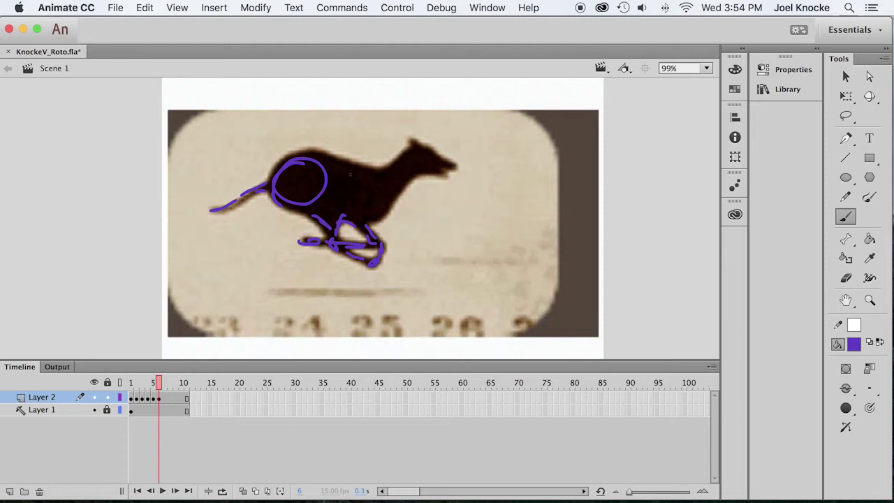
mouse_move(358, 168)
left_mouse_down()
mouse_move(345, 203)
mouse_move(376, 167)
mouse_move(338, 183)
mouse_move(401, 180)
mouse_move(374, 212)
left_mouse_up()
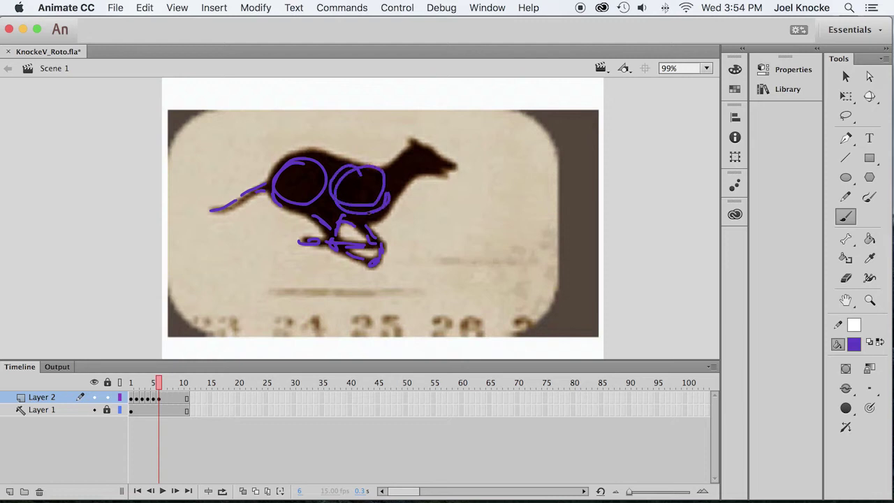
mouse_move(409, 149)
left_mouse_down()
mouse_move(388, 177)
mouse_move(391, 207)
left_mouse_up()
mouse_move(410, 147)
left_mouse_down()
mouse_move(457, 167)
mouse_move(418, 173)
mouse_move(419, 147)
mouse_move(437, 168)
left_mouse_up()
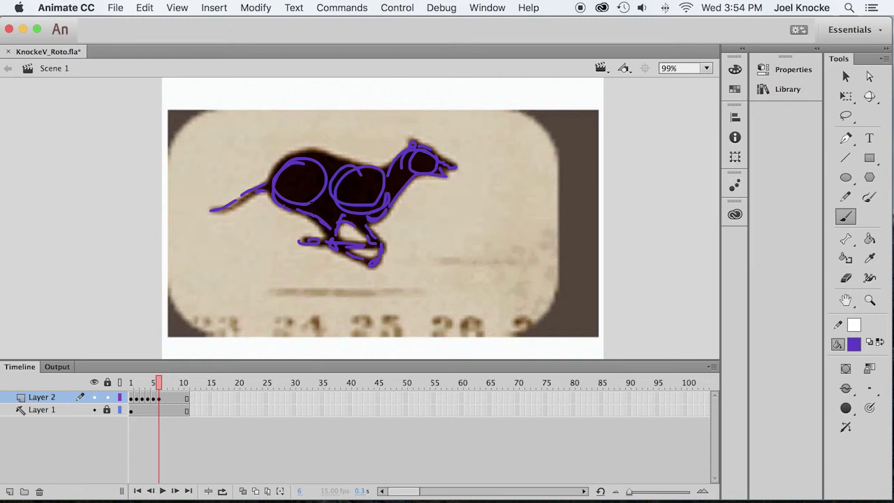
left_click_drag(314, 153, 279, 164)
key("period")
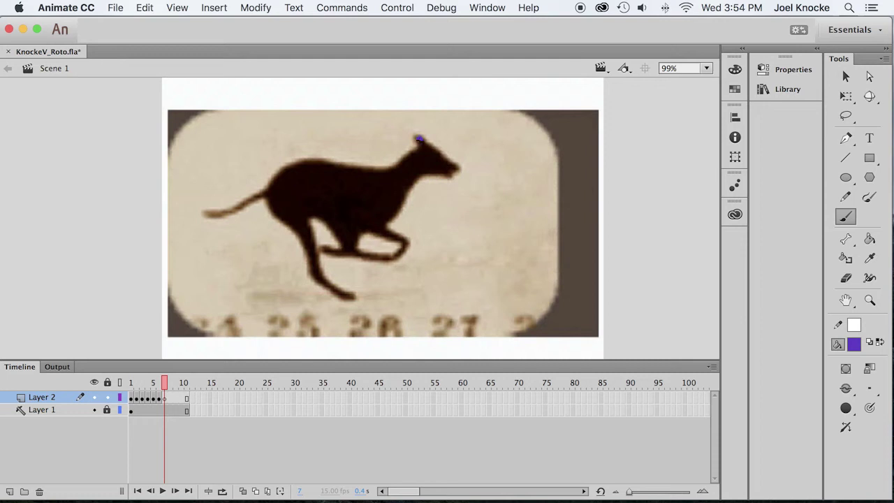
Trace frame 7's ear, neck, tail, chest, front leg, torso, back and forward paw
left_click(419, 140)
mouse_move(418, 147)
left_mouse_down()
mouse_move(404, 159)
mouse_move(424, 175)
mouse_move(420, 148)
mouse_move(462, 170)
mouse_move(381, 225)
left_mouse_up()
mouse_move(204, 213)
left_mouse_down()
mouse_move(277, 181)
mouse_move(304, 201)
mouse_move(283, 213)
mouse_move(315, 226)
left_mouse_up()
mouse_move(317, 256)
left_mouse_down()
mouse_move(314, 273)
mouse_move(356, 297)
left_mouse_up()
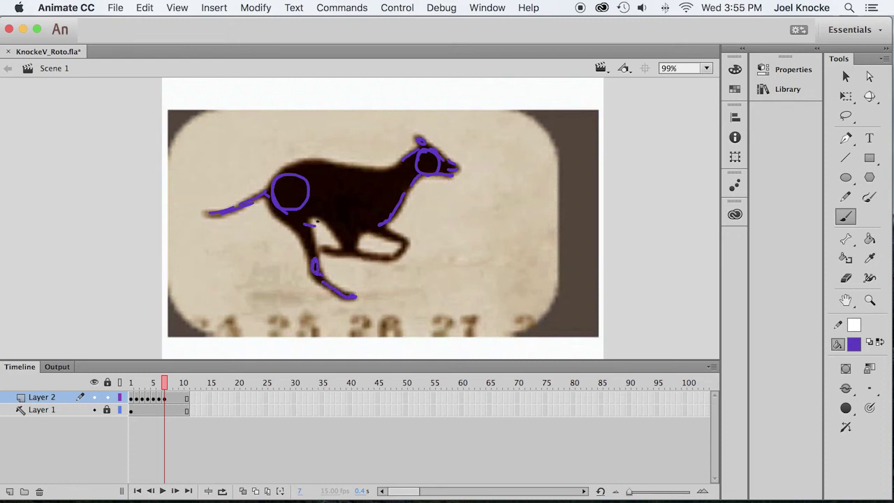
mouse_move(313, 258)
left_mouse_down()
mouse_move(307, 228)
mouse_move(321, 217)
left_mouse_up()
mouse_move(320, 250)
left_mouse_down()
mouse_move(357, 250)
mouse_move(380, 230)
mouse_move(389, 236)
left_mouse_up()
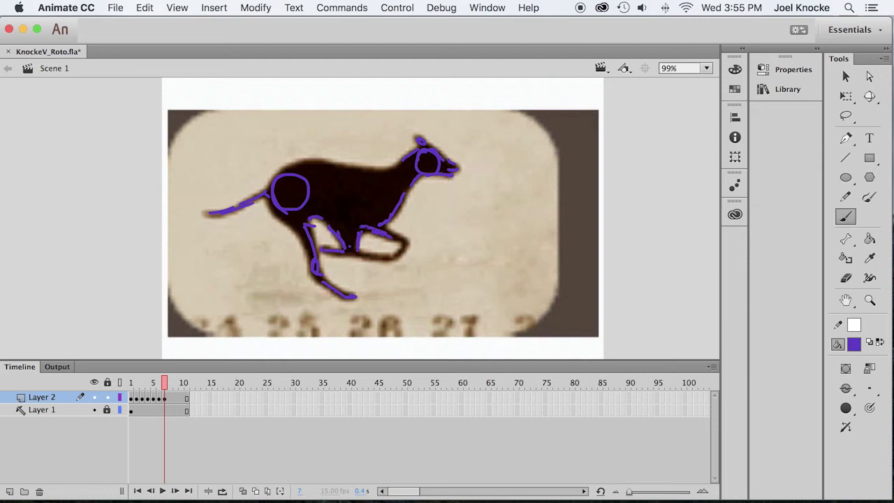
mouse_move(331, 203)
left_mouse_down()
mouse_move(325, 215)
mouse_move(377, 173)
mouse_move(384, 210)
left_mouse_up()
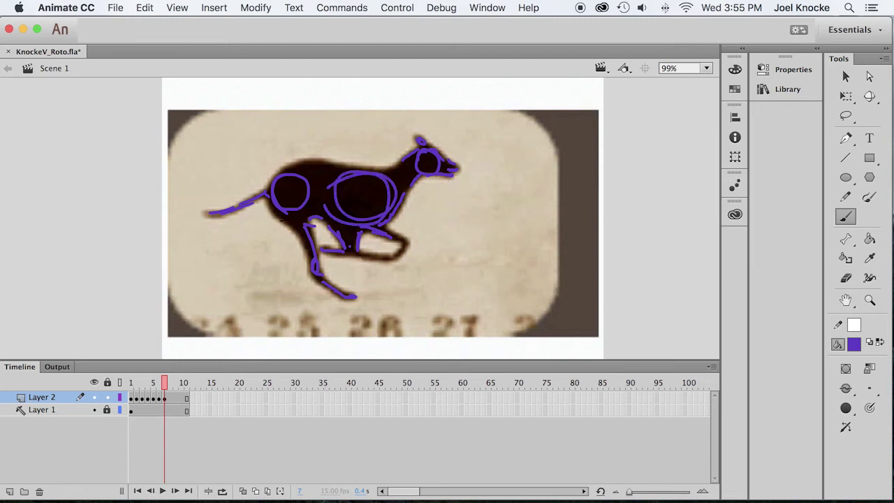
left_click_drag(307, 234, 277, 211)
left_click_drag(279, 171, 360, 170)
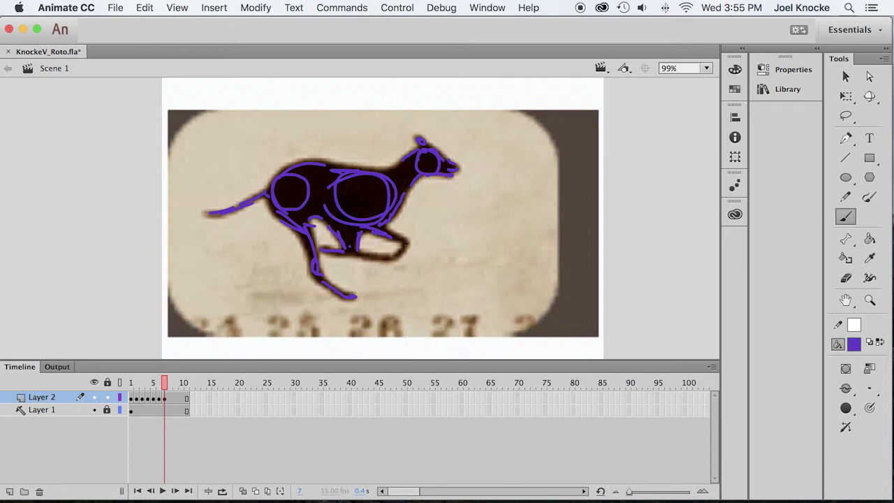
mouse_move(406, 239)
left_mouse_down()
mouse_move(393, 255)
mouse_move(368, 260)
left_mouse_up()
On blank keyframe 8, mark the eye and trace the tail, hind leg and hip
key("F7")
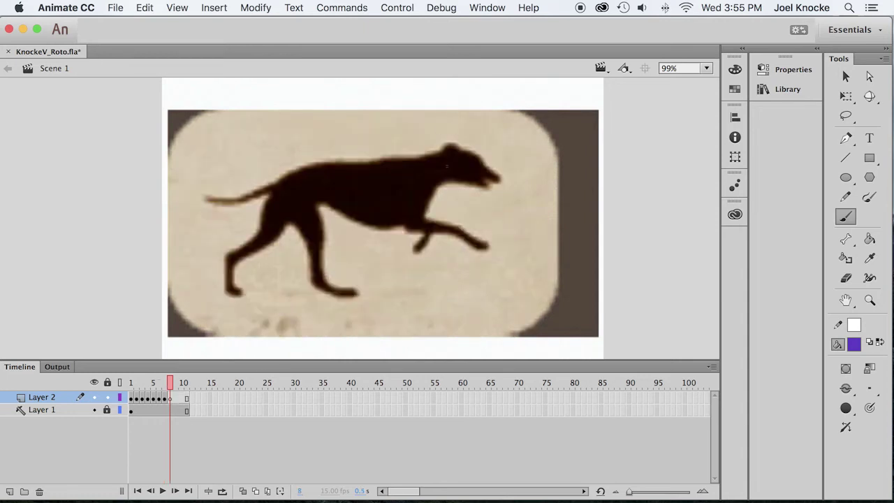
left_click_drag(447, 148, 451, 150)
left_click_drag(213, 200, 251, 192)
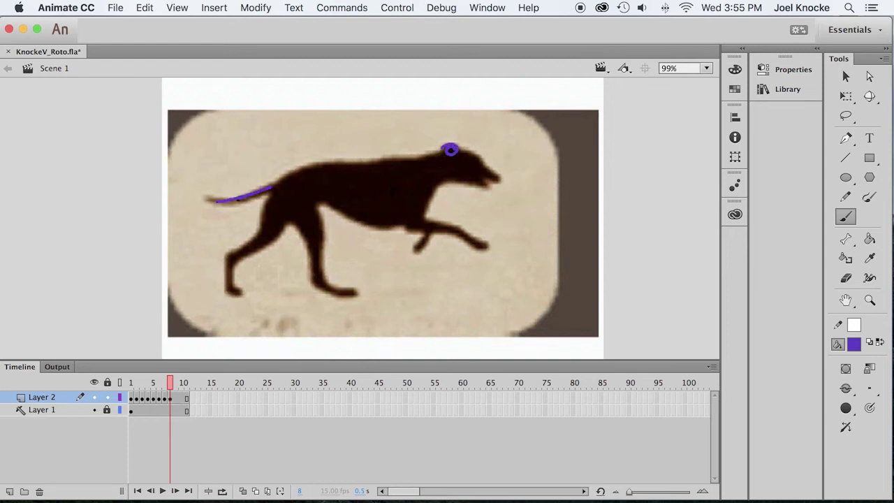
mouse_move(270, 197)
left_mouse_down()
mouse_move(267, 225)
mouse_move(280, 222)
mouse_move(241, 256)
left_mouse_up()
left_click_drag(258, 228, 235, 256)
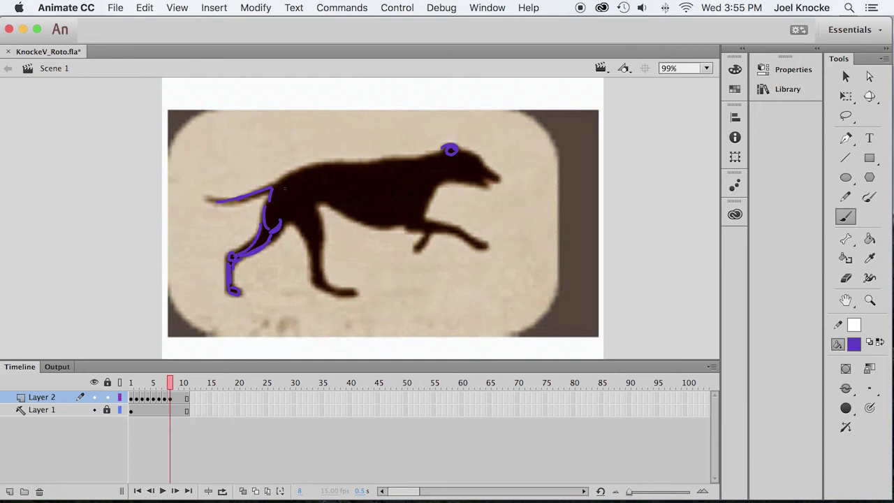
mouse_move(285, 189)
left_mouse_down()
mouse_move(279, 223)
mouse_move(294, 190)
mouse_move(322, 235)
mouse_move(315, 278)
left_mouse_up()
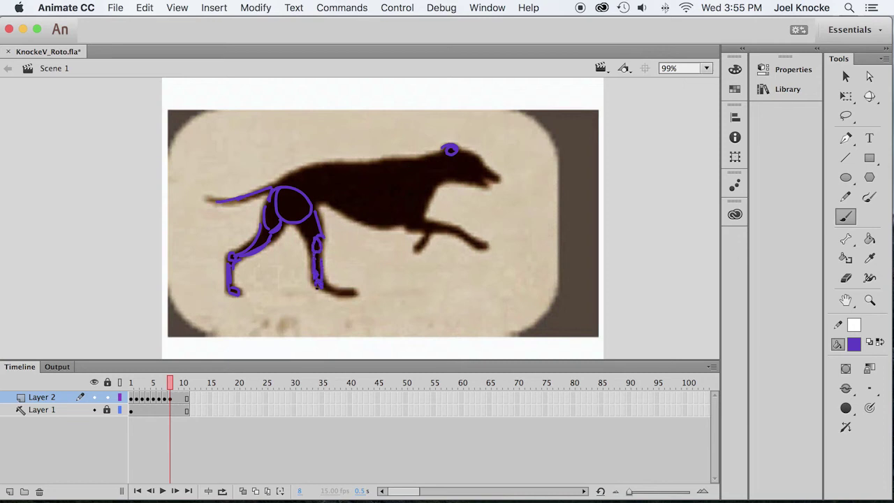
Trace the rear foot, back, body, front leg, head and neck, then add blank keyframe 9
left_click_drag(334, 285, 357, 293)
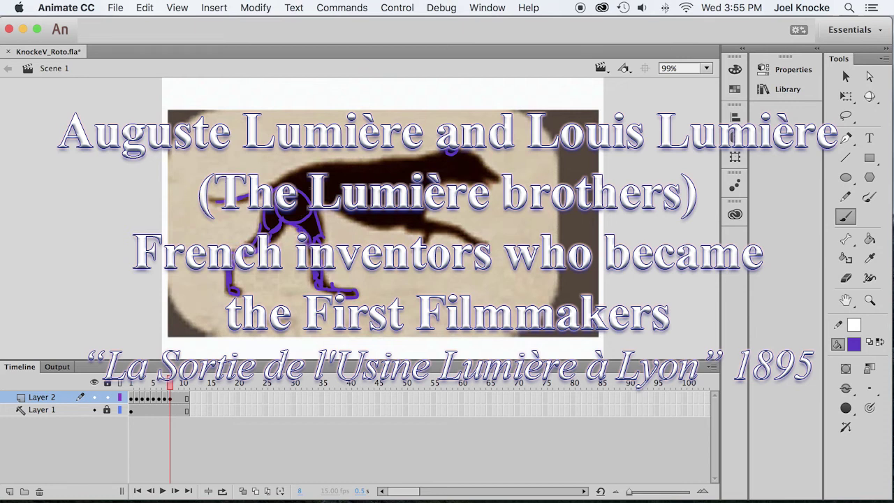
mouse_move(286, 175)
left_mouse_down()
mouse_move(336, 169)
mouse_move(344, 199)
mouse_move(393, 165)
mouse_move(363, 210)
mouse_move(441, 233)
mouse_move(461, 229)
mouse_move(487, 244)
left_mouse_up()
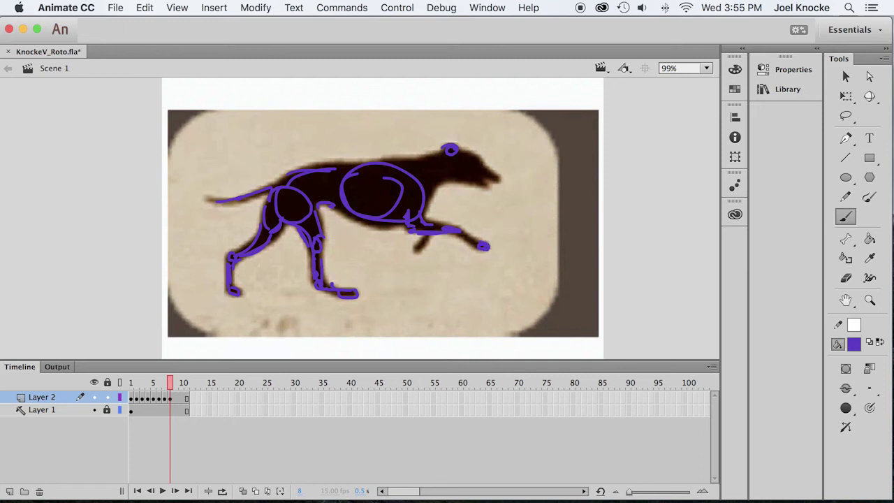
left_click_drag(422, 233, 412, 252)
mouse_move(450, 155)
left_mouse_down()
mouse_move(491, 183)
mouse_move(434, 196)
mouse_move(412, 168)
left_mouse_up()
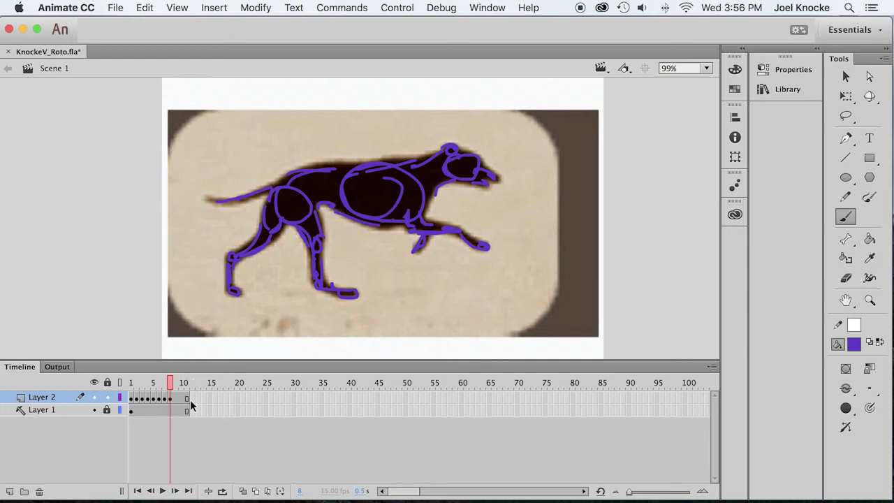
key("F7")
Trace frame 9's tail, thigh and lower back leg, back, belly, head and snout
mouse_move(220, 201)
left_mouse_down()
mouse_move(272, 190)
mouse_move(256, 222)
mouse_move(300, 187)
mouse_move(283, 214)
left_mouse_up()
mouse_move(209, 264)
left_mouse_down()
mouse_move(200, 270)
mouse_move(281, 220)
mouse_move(305, 246)
mouse_move(302, 227)
mouse_move(267, 273)
mouse_move(296, 295)
left_mouse_up()
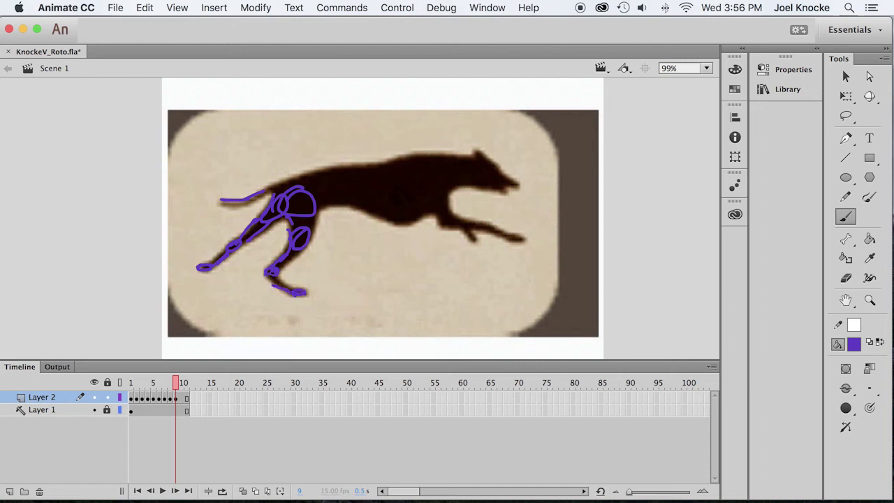
left_click_drag(297, 250, 278, 267)
mouse_move(390, 165)
left_mouse_down()
mouse_move(366, 170)
mouse_move(353, 195)
mouse_move(393, 213)
left_mouse_up()
mouse_move(431, 189)
left_mouse_down()
mouse_move(413, 170)
mouse_move(428, 162)
mouse_move(394, 173)
mouse_move(433, 183)
left_mouse_up()
mouse_move(276, 189)
left_mouse_down()
mouse_move(336, 168)
mouse_move(374, 167)
left_mouse_up()
mouse_move(315, 207)
left_mouse_down()
mouse_move(344, 204)
mouse_move(412, 222)
mouse_move(417, 186)
mouse_move(440, 213)
mouse_move(492, 228)
left_mouse_up()
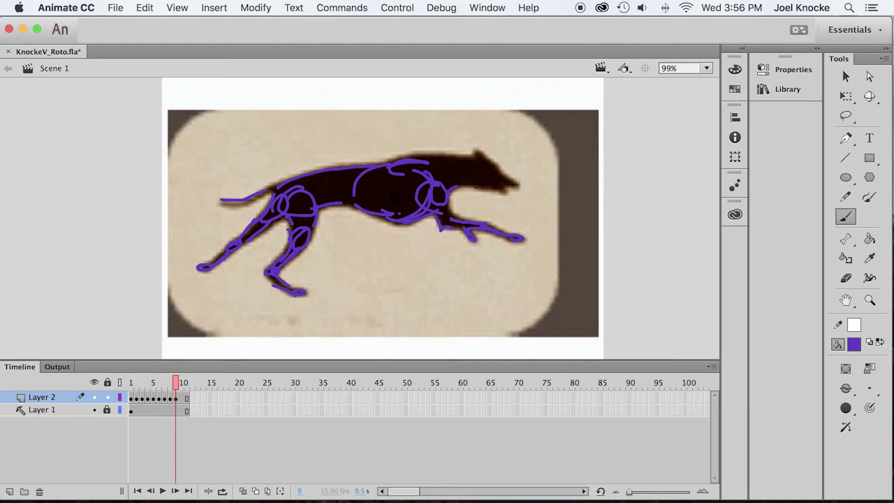
mouse_move(482, 188)
left_mouse_down()
mouse_move(489, 164)
mouse_move(497, 183)
mouse_move(482, 163)
mouse_move(519, 179)
left_mouse_up()
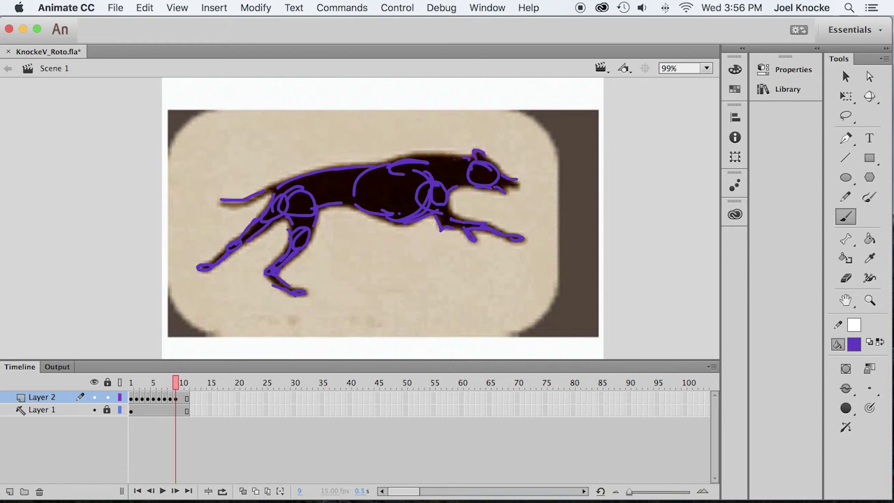
left_click_drag(465, 157, 399, 157)
On a blank keyframe at frame 10, brush-trace the greyhound's tail, hind foot, hip, chest, head and front leg
key("F7")
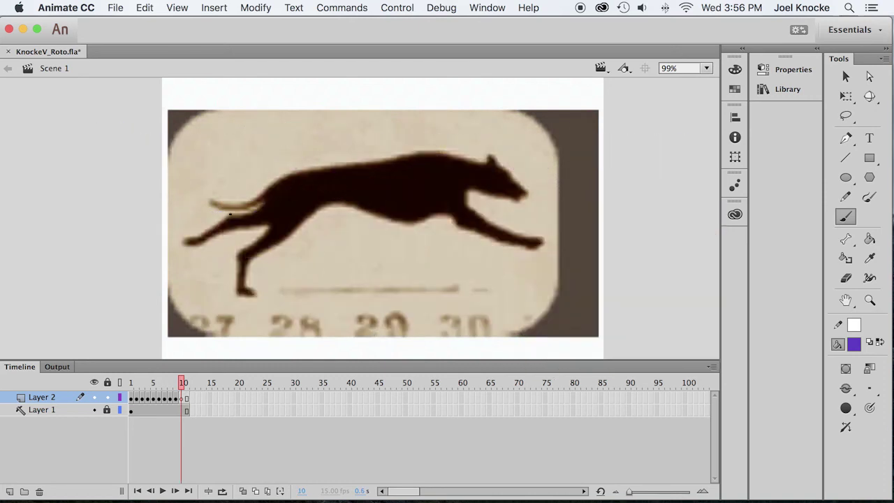
left_click_drag(211, 203, 278, 189)
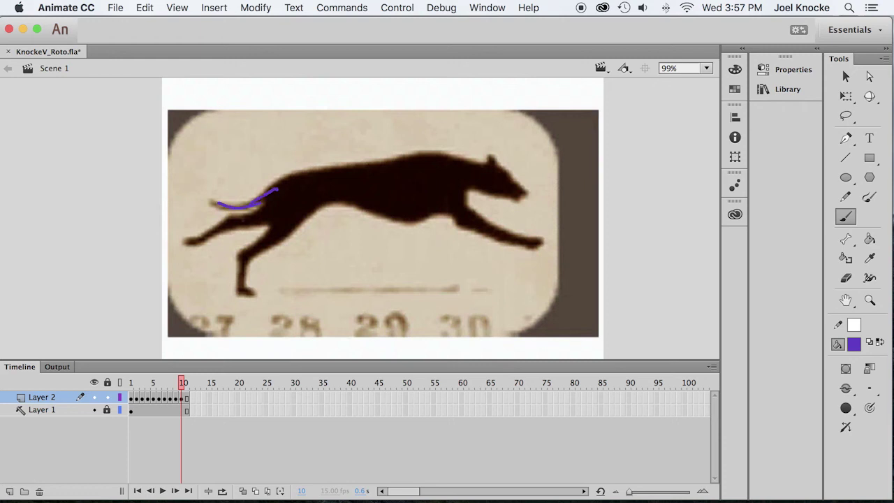
mouse_move(254, 216)
left_mouse_down()
mouse_move(230, 216)
mouse_move(238, 218)
left_mouse_up()
mouse_move(186, 239)
left_mouse_down()
mouse_move(221, 222)
mouse_move(271, 223)
mouse_move(265, 206)
mouse_move(271, 224)
mouse_move(239, 254)
mouse_move(240, 288)
left_mouse_up()
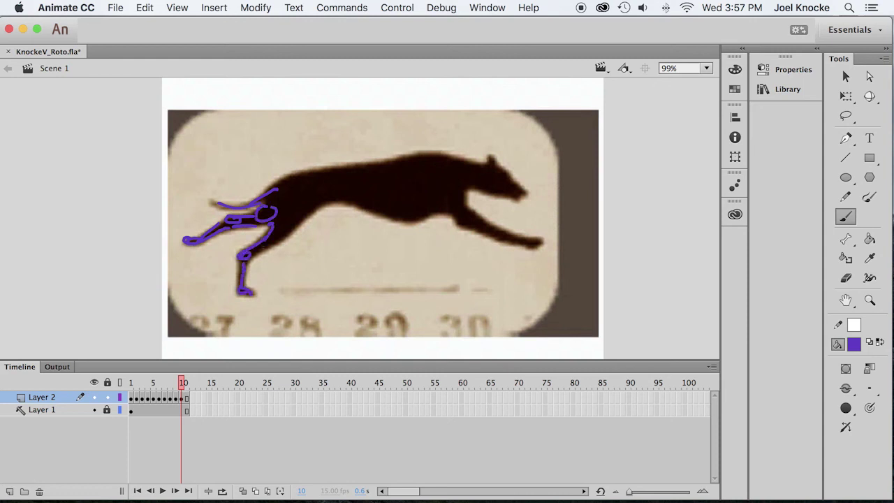
mouse_move(256, 248)
left_mouse_down()
mouse_move(296, 179)
mouse_move(287, 222)
mouse_move(260, 211)
left_mouse_up()
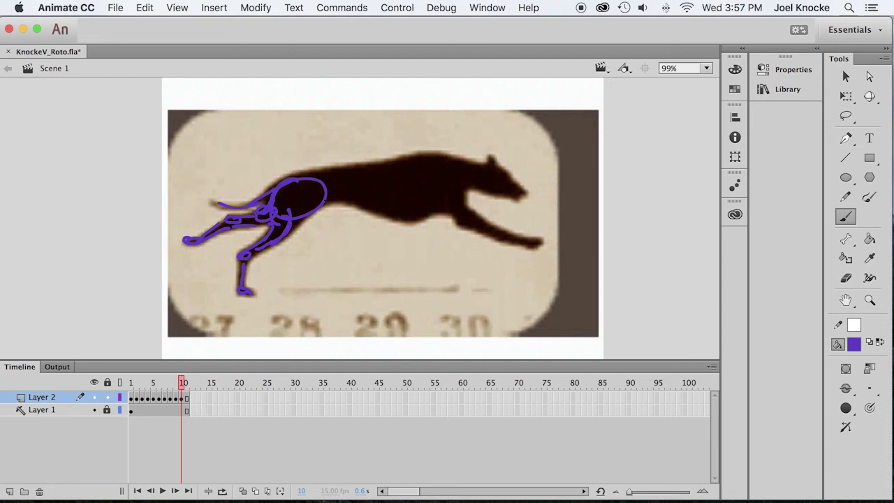
mouse_move(349, 203)
left_mouse_down()
mouse_move(402, 219)
mouse_move(377, 202)
mouse_move(383, 167)
mouse_move(302, 183)
mouse_move(295, 172)
left_mouse_up()
mouse_move(496, 179)
left_mouse_down()
mouse_move(489, 171)
mouse_move(501, 165)
mouse_move(525, 191)
mouse_move(508, 198)
left_mouse_up()
left_click_drag(473, 164, 417, 156)
mouse_move(462, 188)
left_mouse_down()
mouse_move(456, 215)
mouse_move(467, 226)
mouse_move(541, 242)
mouse_move(470, 232)
left_mouse_up()
Add a blank keyframe at frame 11 and trace the greyhound's tail, hind leg and haunch
key("F7")
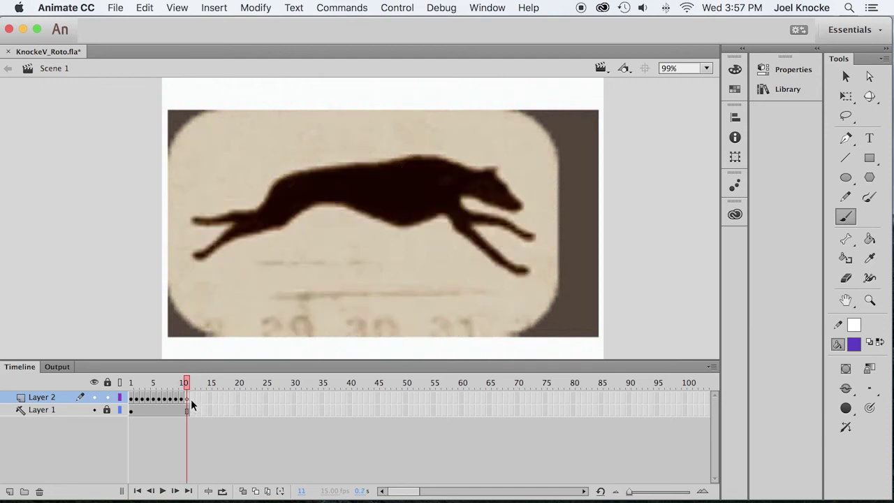
left_click_drag(195, 221, 237, 217)
mouse_move(274, 207)
left_mouse_down()
mouse_move(261, 222)
mouse_move(286, 211)
left_mouse_up()
mouse_move(202, 255)
left_mouse_down()
mouse_move(195, 259)
mouse_move(247, 232)
left_mouse_up()
left_click_drag(237, 222, 252, 217)
mouse_move(276, 178)
left_mouse_down()
mouse_move(264, 207)
mouse_move(319, 196)
left_mouse_up()
Trace the frame 11 greyhound's back, shoulder, belly and chest
left_click_drag(308, 175, 389, 167)
mouse_move(364, 196)
left_mouse_down()
mouse_move(438, 203)
mouse_move(391, 213)
mouse_move(304, 206)
left_mouse_up()
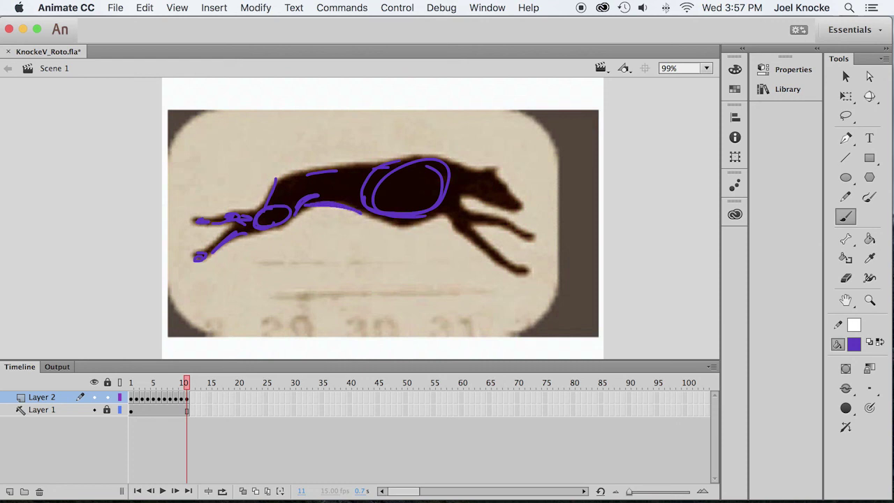
left_click_drag(380, 167, 317, 177)
left_click_drag(296, 177, 277, 205)
left_click_drag(327, 193, 315, 201)
Trace the head, neck, front leg, paws and hind leg, then save KnockeV_Roto.fla
mouse_move(509, 171)
left_mouse_down()
mouse_move(501, 185)
mouse_move(521, 201)
mouse_move(503, 206)
mouse_move(521, 207)
left_mouse_up()
mouse_move(459, 191)
left_mouse_down()
mouse_move(478, 189)
mouse_move(452, 187)
left_mouse_up()
mouse_move(492, 179)
left_mouse_down()
mouse_move(482, 197)
mouse_move(500, 181)
left_mouse_up()
left_click_drag(475, 198, 467, 225)
left_click_drag(526, 233, 534, 236)
left_click_drag(495, 221, 513, 225)
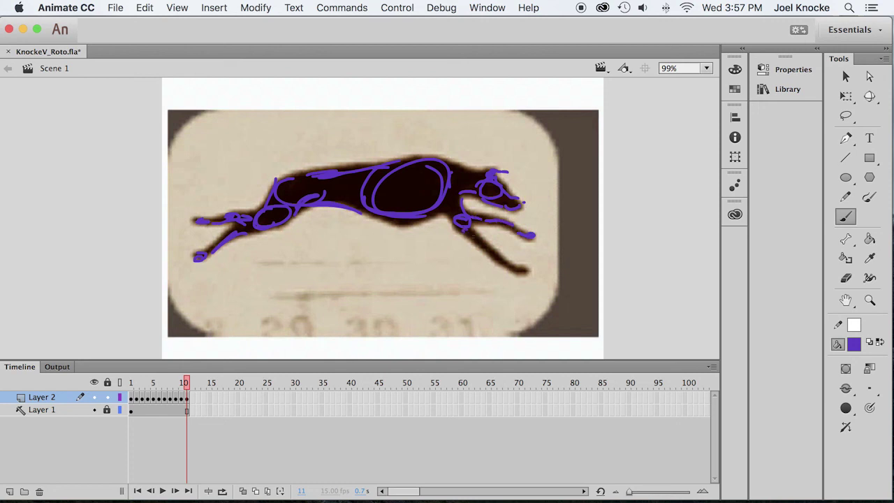
mouse_move(528, 271)
left_mouse_down()
mouse_move(464, 227)
mouse_move(366, 222)
left_mouse_up()
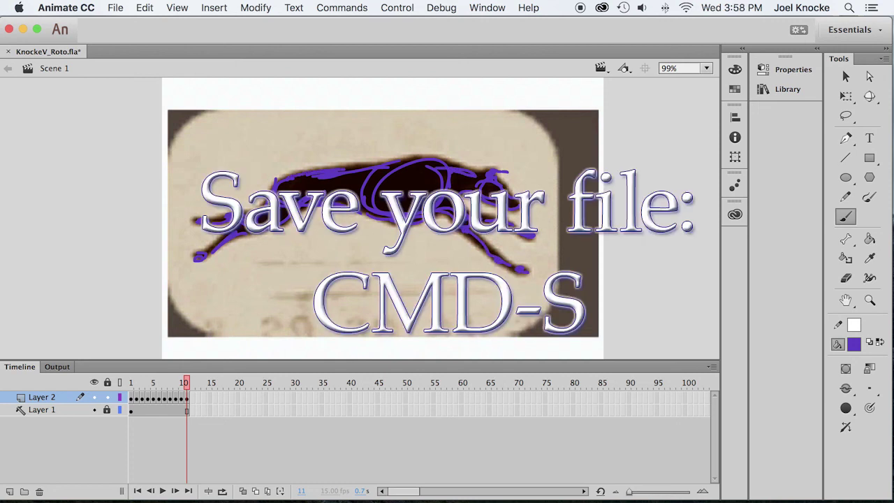
key("super+s")
Loop-play frames 1–10 from the first frame, then stop playback
left_click(222, 491)
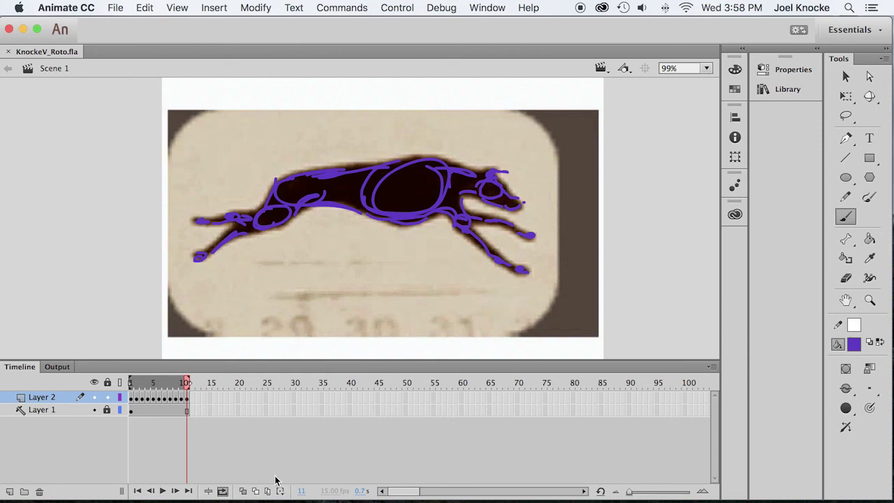
left_click(138, 491)
left_click(166, 492)
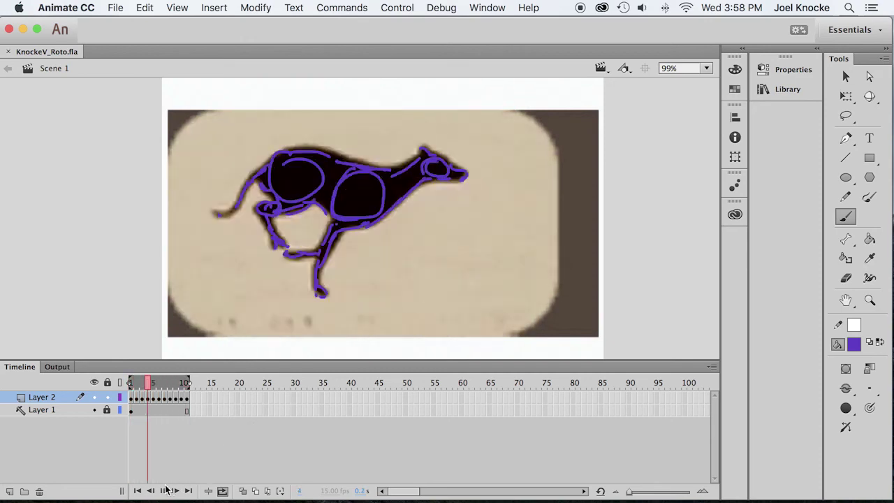
key("Return")
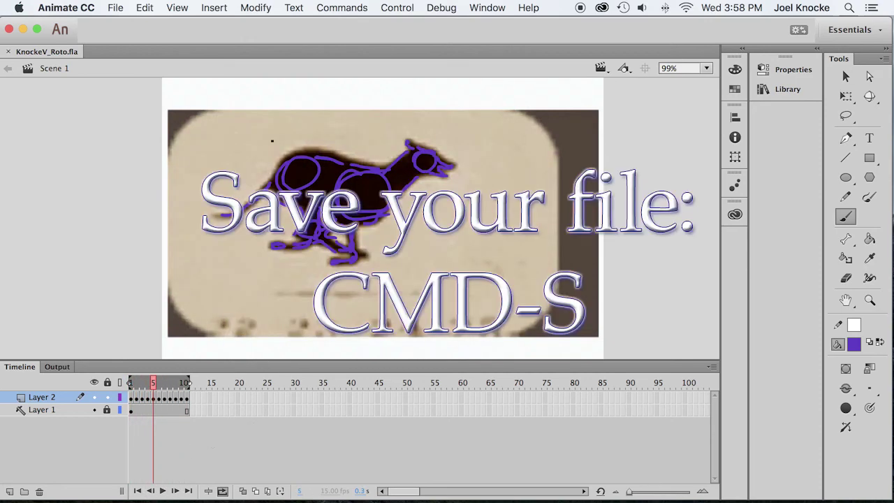
left_click(398, 8)
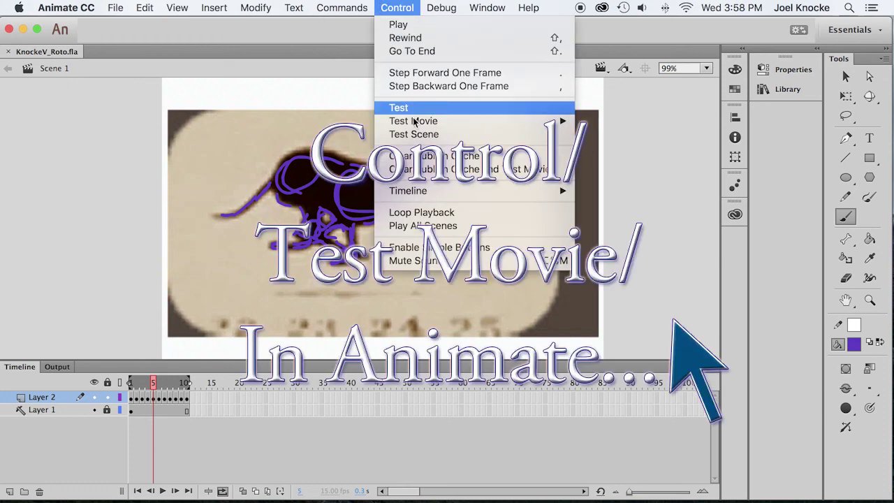
Test the movie in Animate to watch KnockeV_Roto.swf, then close the test window
mouse_move(426, 122)
left_click(609, 122)
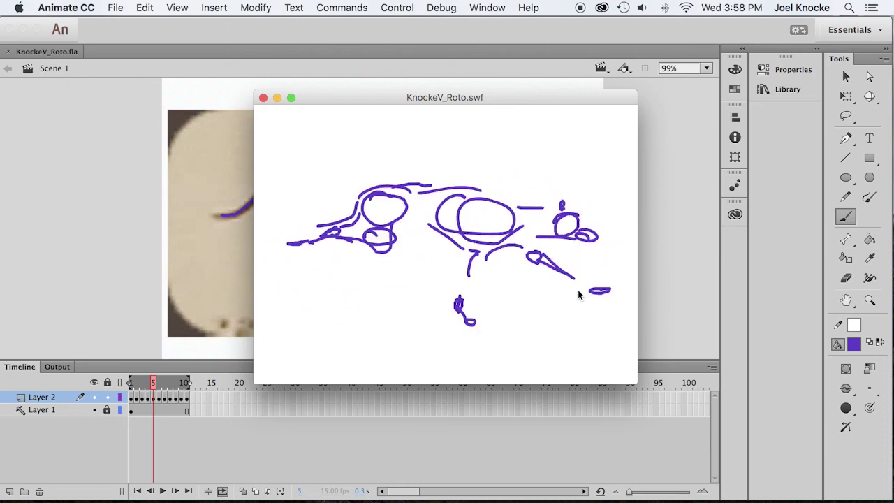
left_click(263, 97)
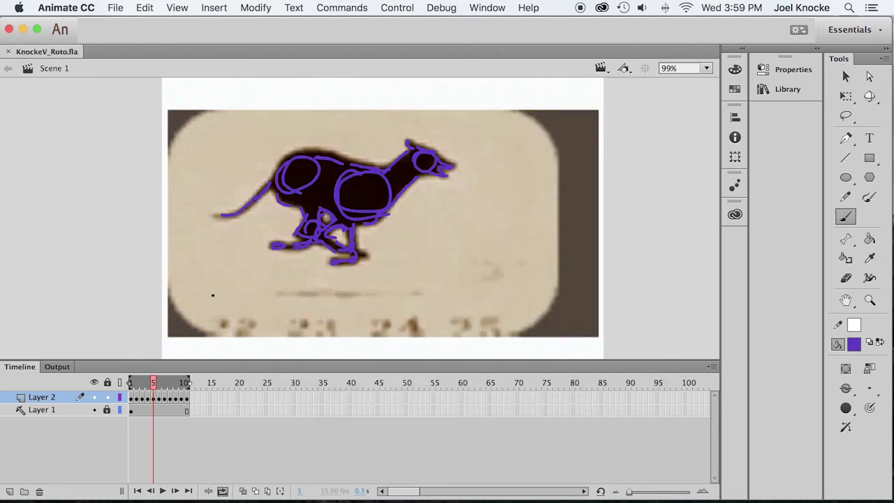